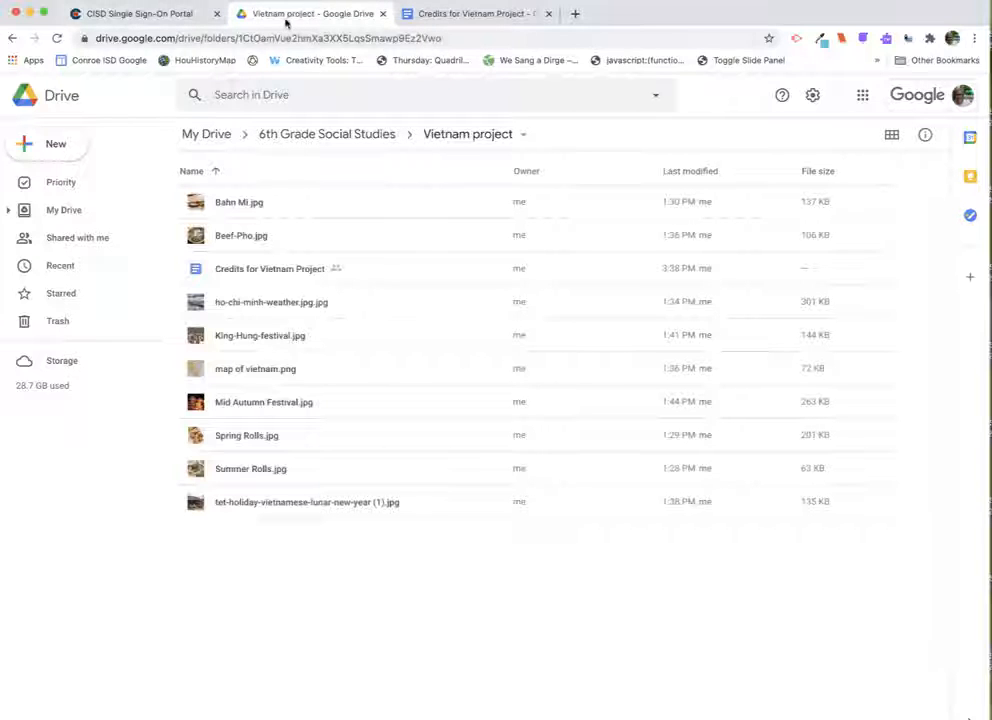
# - Open Adobe Spark from the district sign-on portal and start a new Webpage project
pyautogui.click(148, 15)
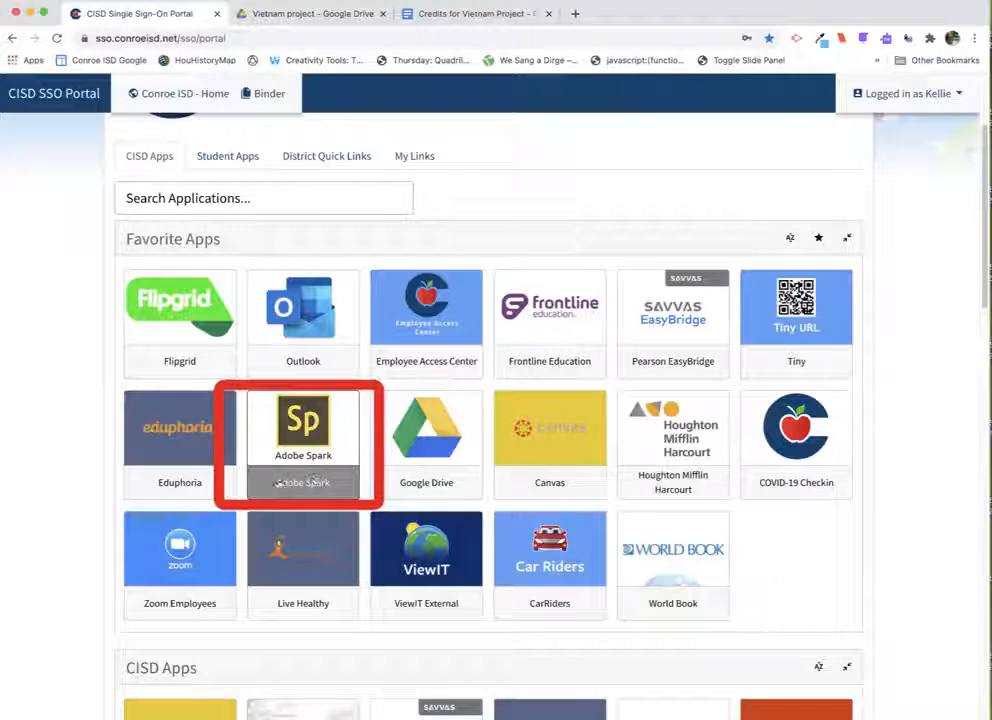
pyautogui.click(308, 486)
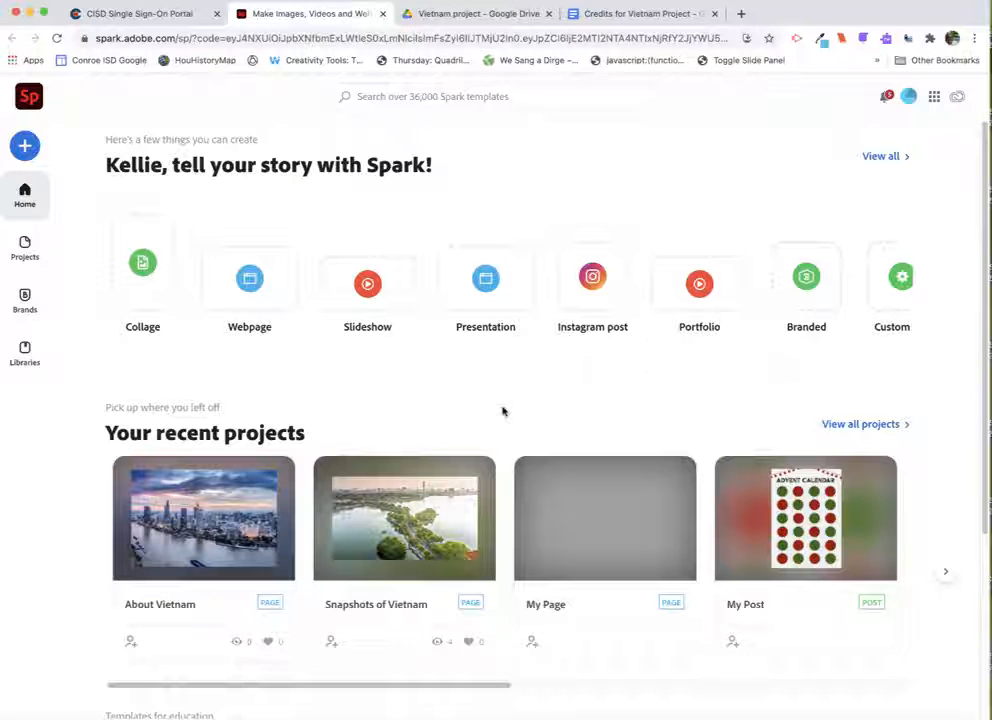
pyautogui.click(246, 270)
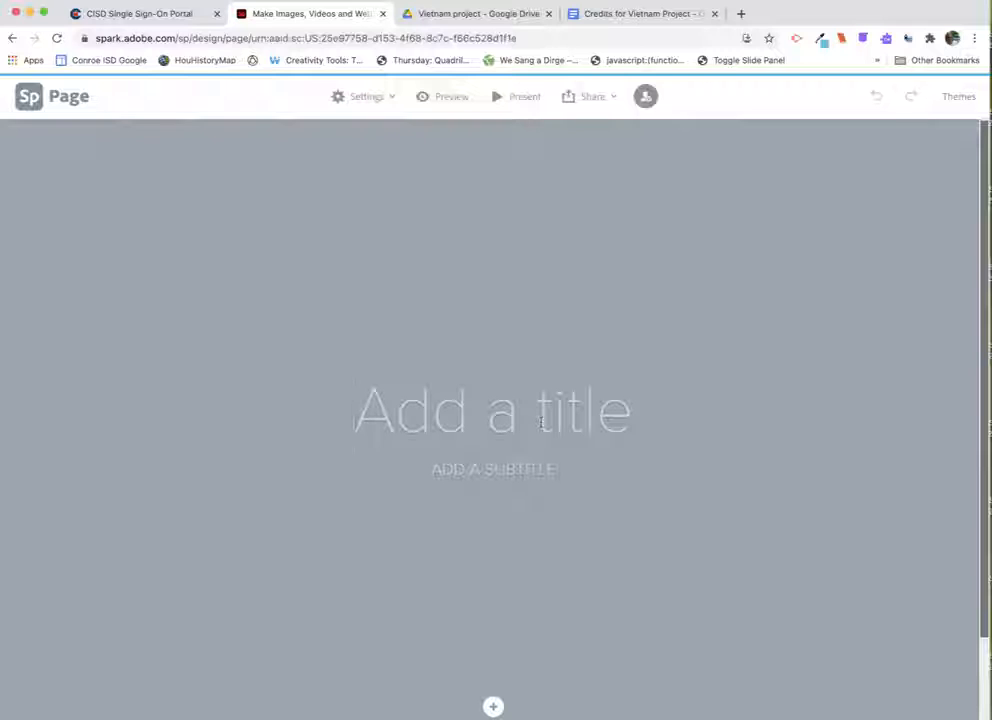
# - Enter the page title Vietnam and a byline subtitle with the author's name
pyautogui.write('Vietnam')
pyautogui.click(534, 466)
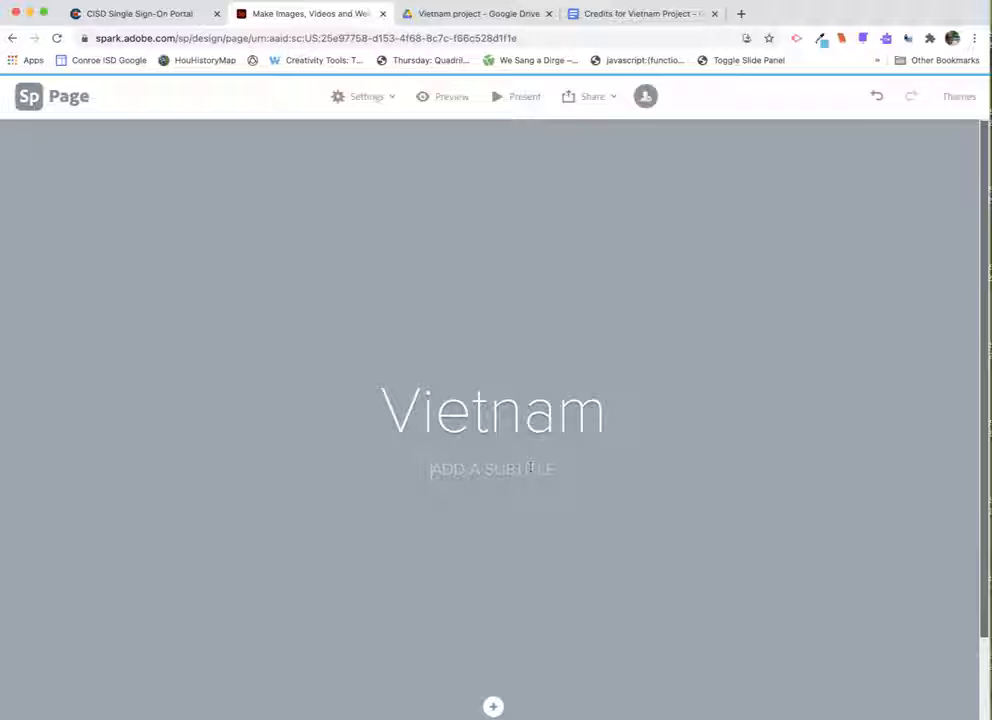
pyautogui.write('BY KELLIE L')
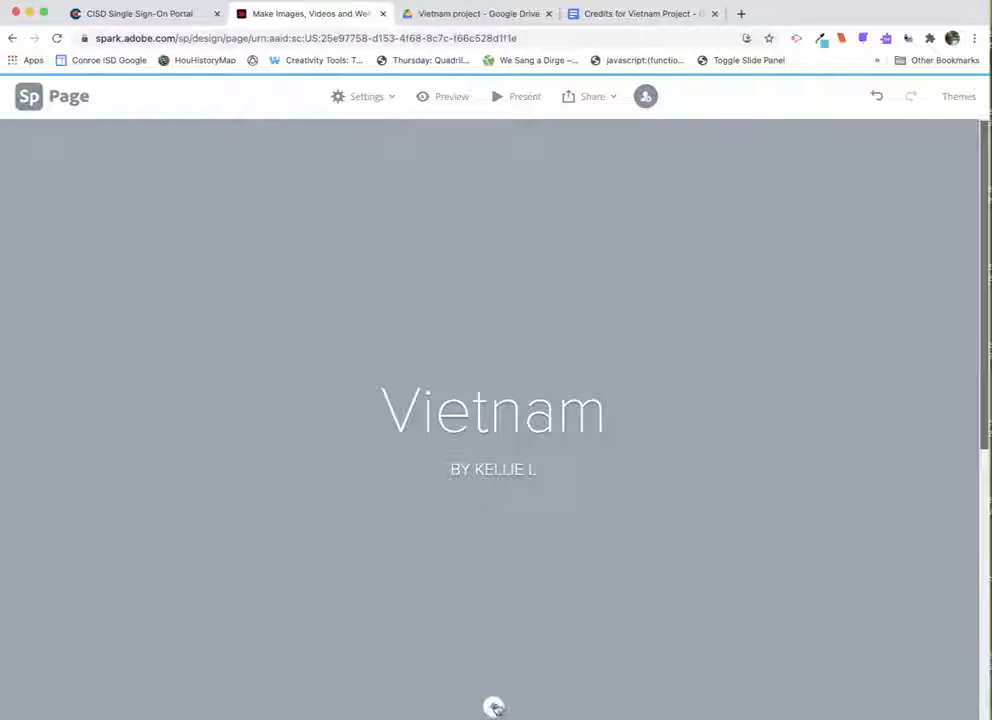
# - Add a photo block below the title and connect Google Drive as the photo source with the school account
pyautogui.click(496, 708)
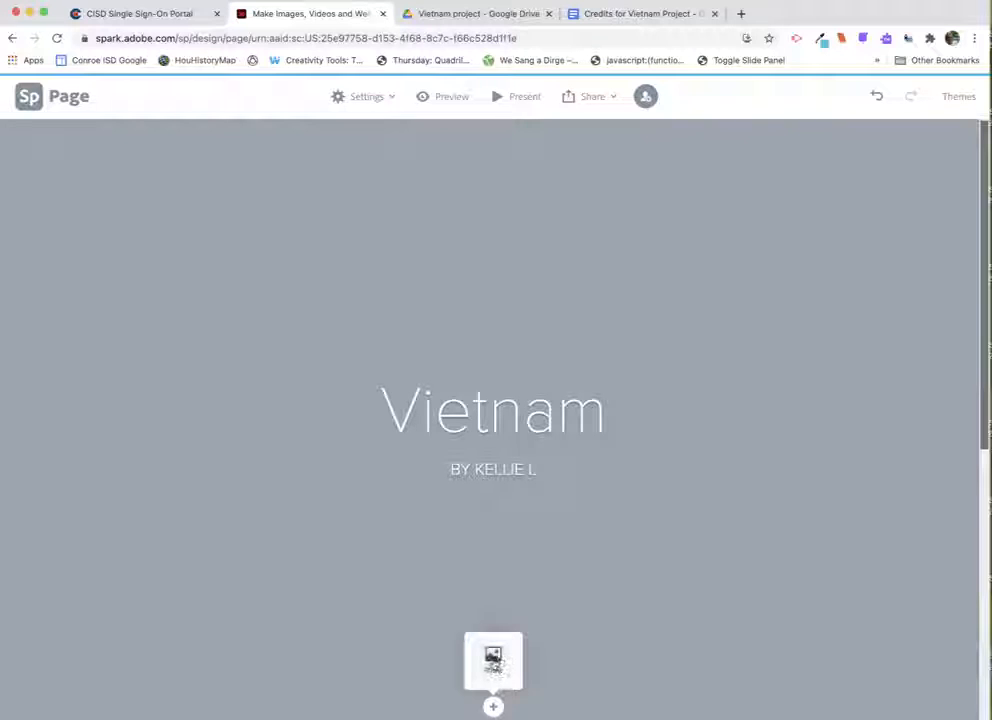
pyautogui.click(493, 660)
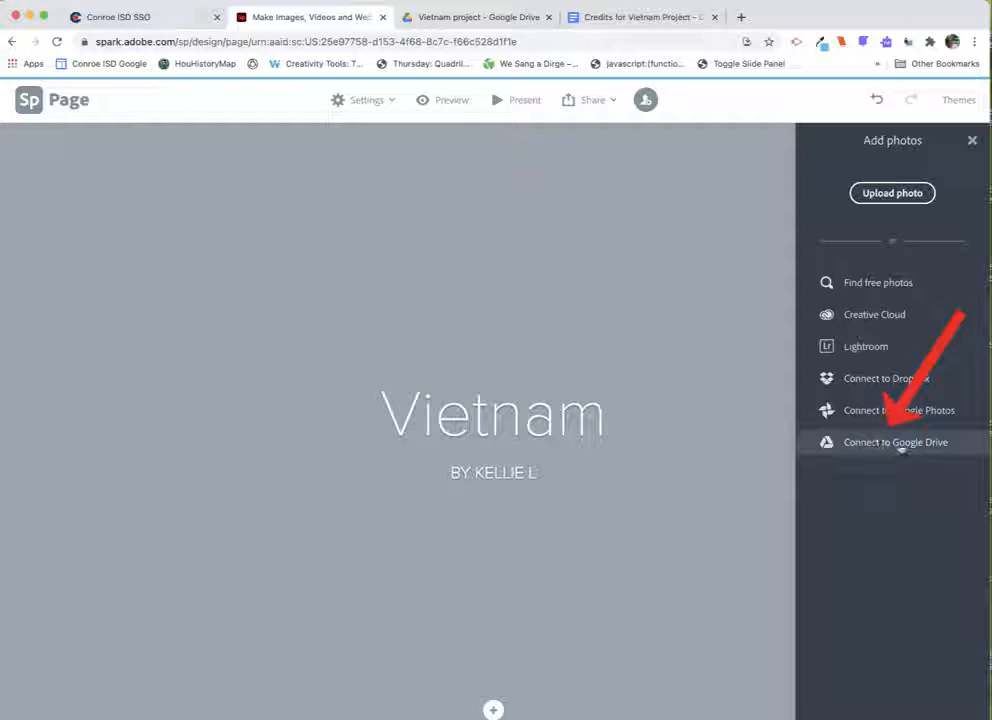
pyautogui.click(900, 443)
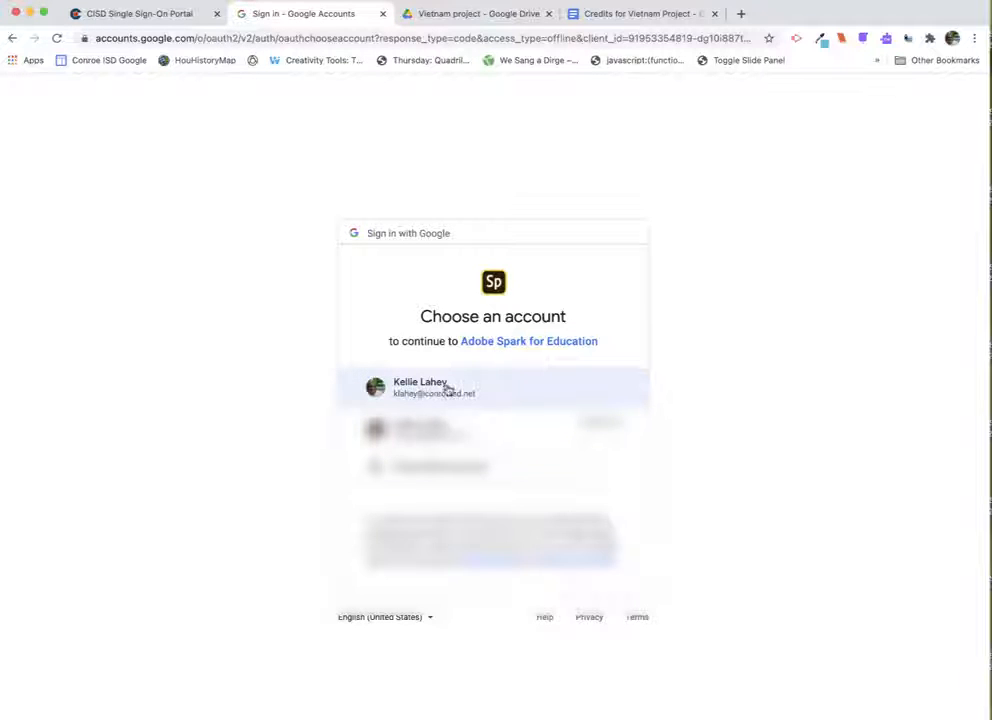
pyautogui.click(469, 390)
pyautogui.click(592, 631)
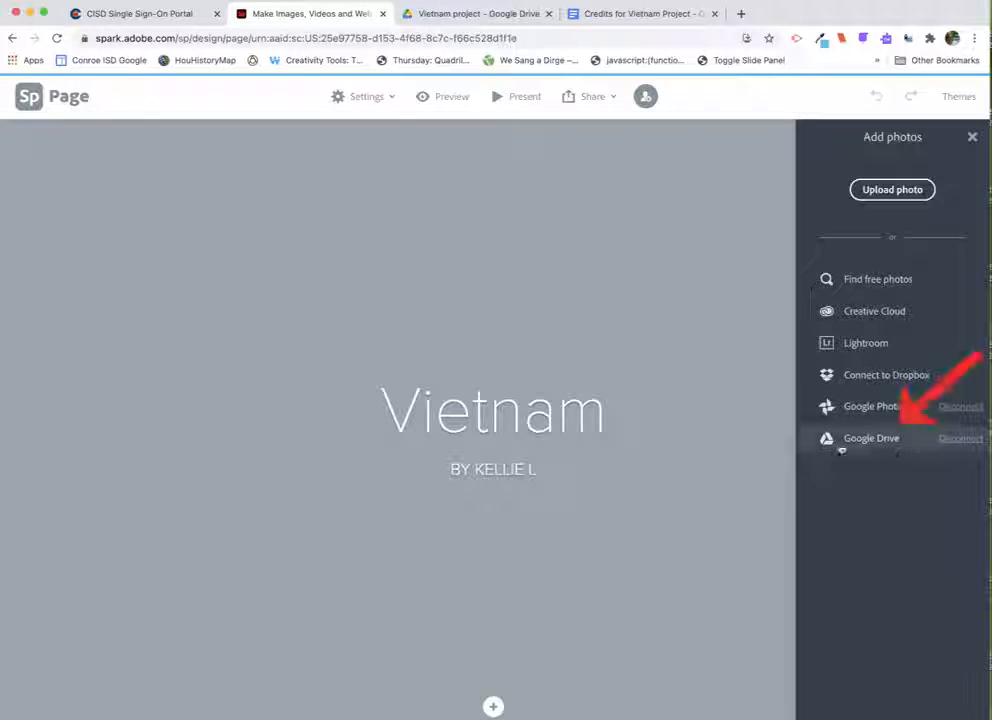
pyautogui.click(866, 440)
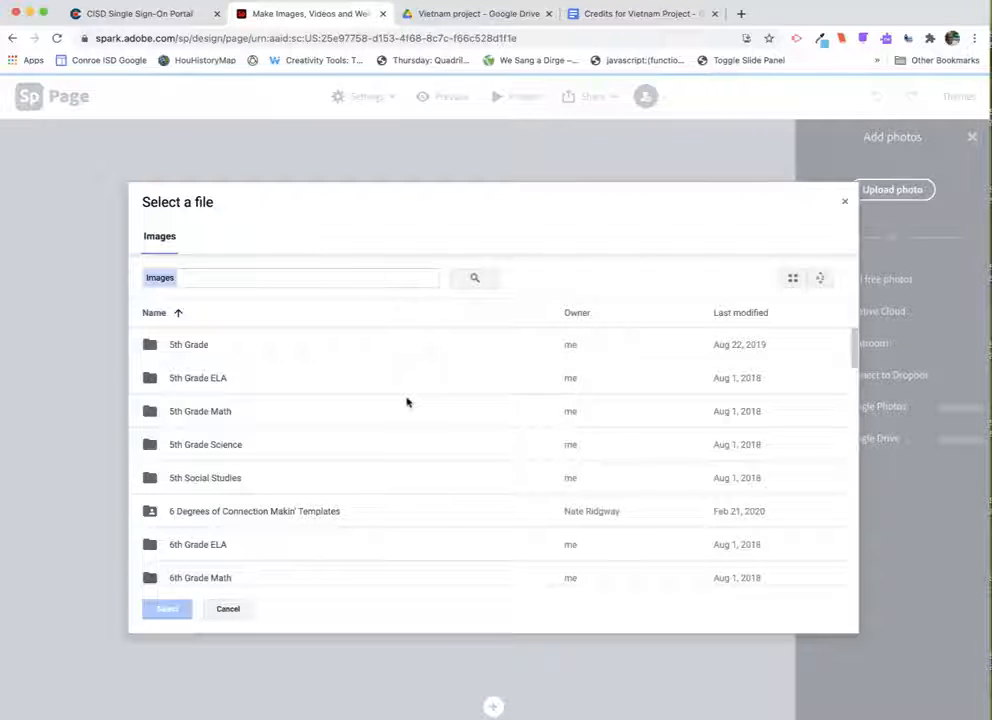
# - Insert ho-chi-minh-weather.jpg.jpg from the 6th Grade Social Studies > Vietnam project folder
pyautogui.scroll(-3, 347, 441)
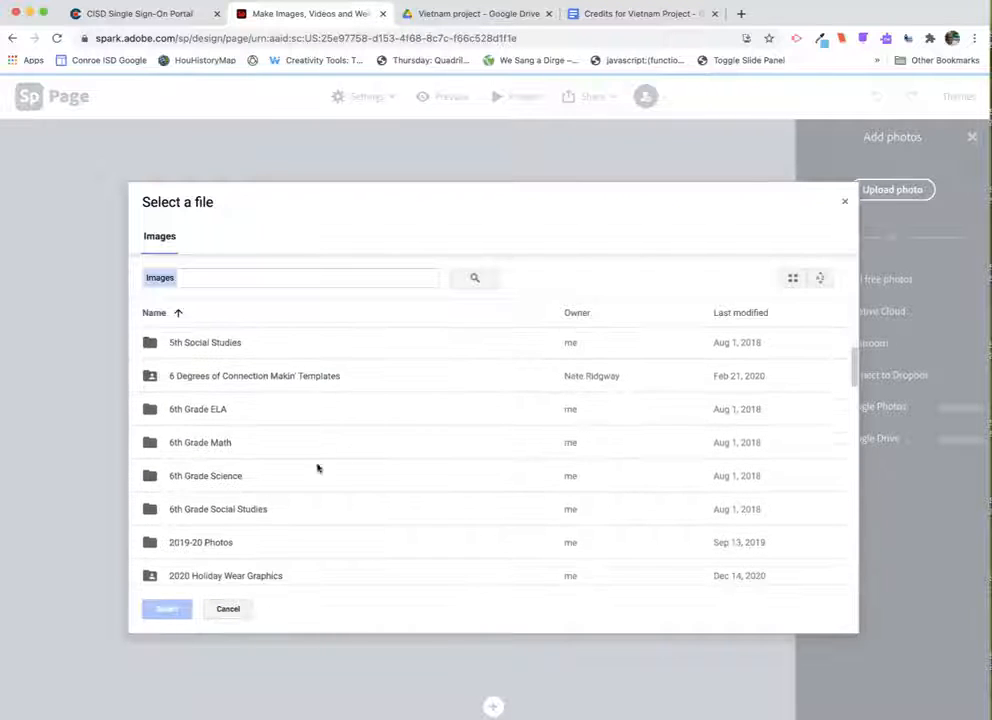
pyautogui.doubleClick(260, 510)
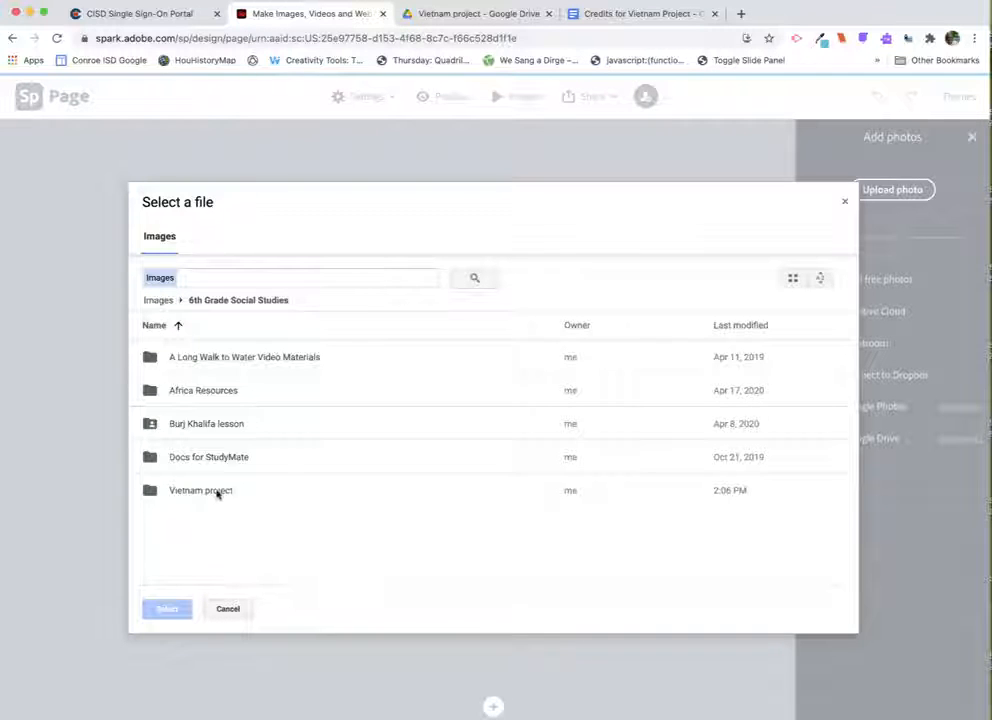
pyautogui.doubleClick(217, 491)
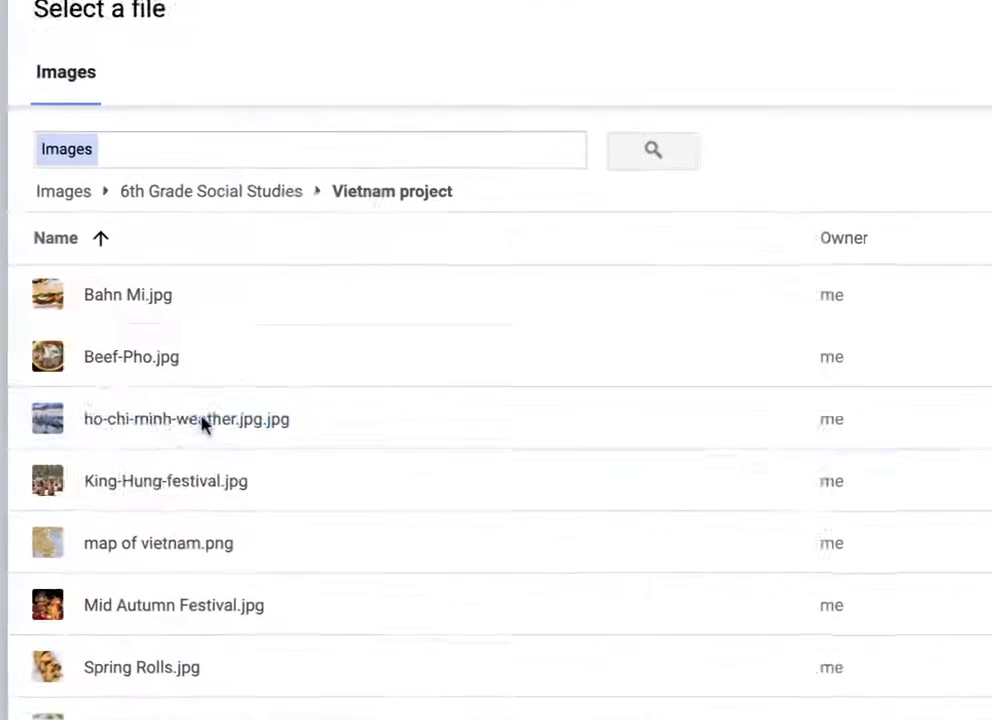
pyautogui.click(233, 426)
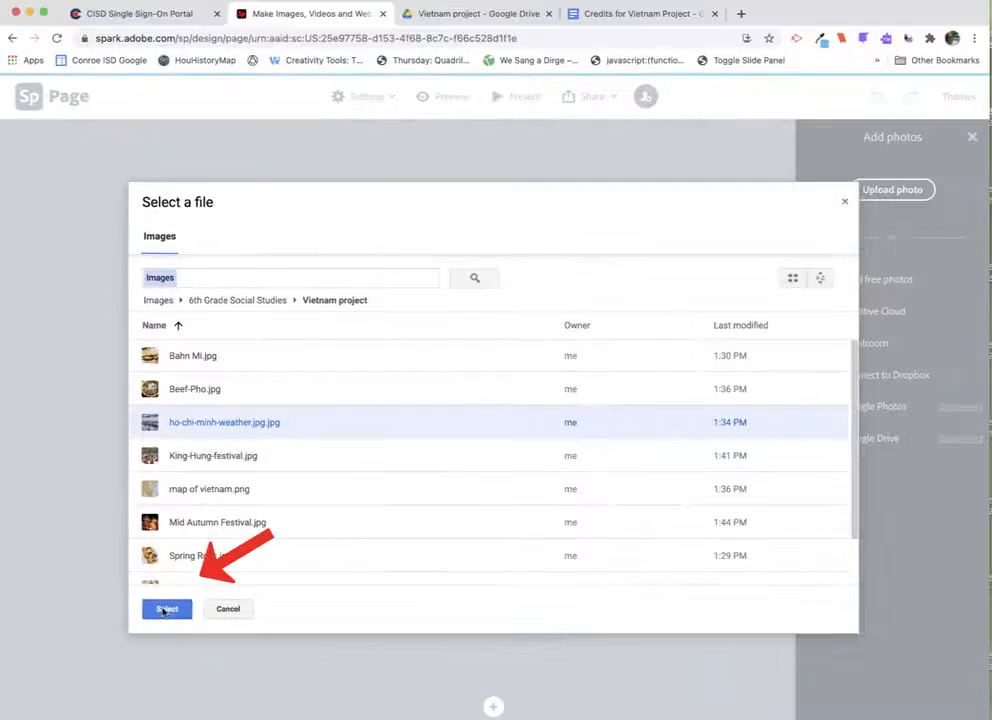
pyautogui.click(156, 610)
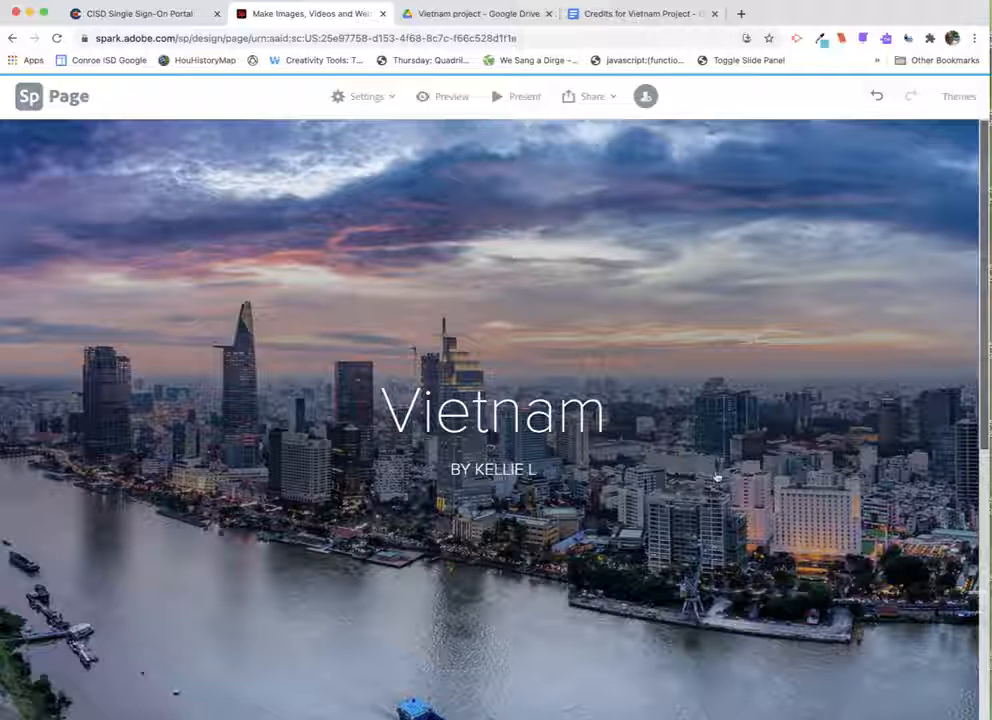
# - Switch the city photo below the title to the Fill screen layout
pyautogui.scroll(-1, 716, 478)
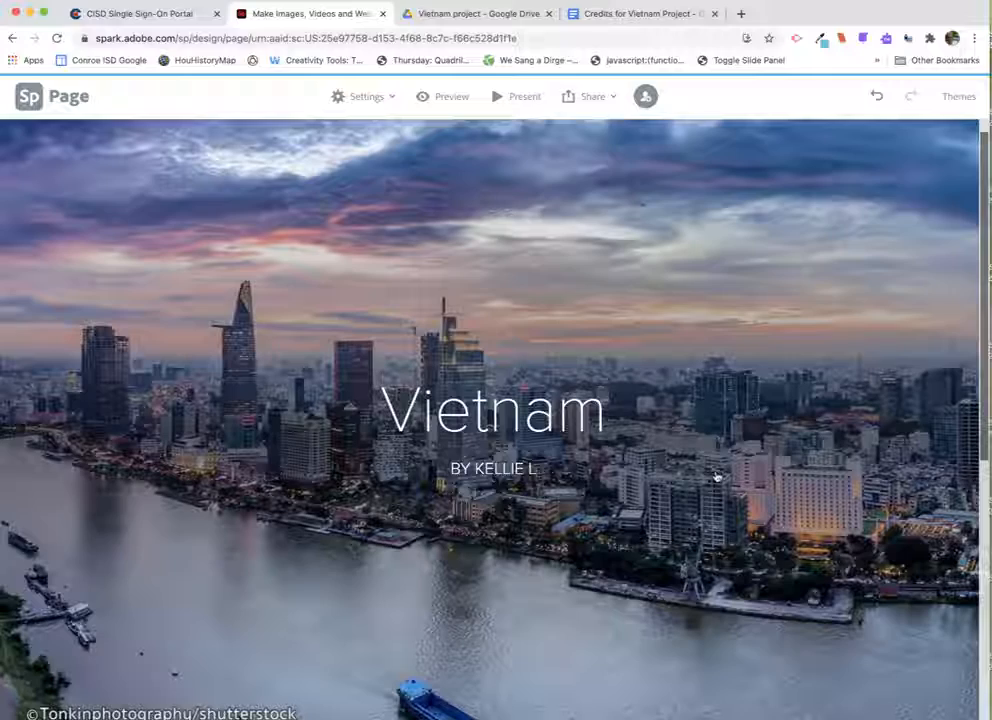
pyautogui.scroll(-5, 729, 459)
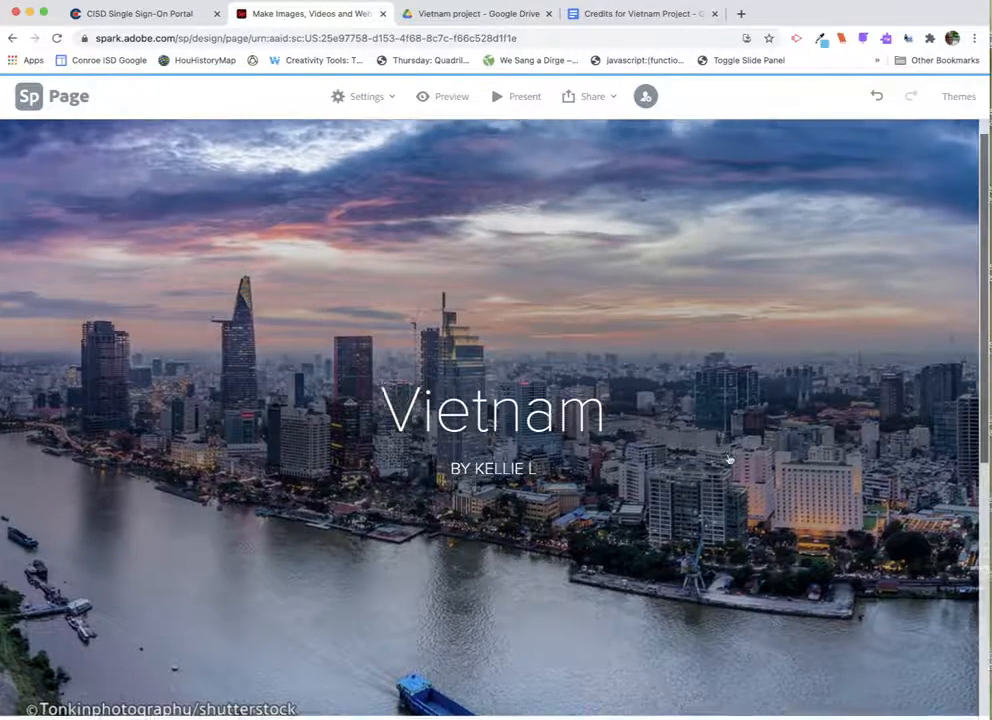
pyautogui.scroll(-2, 727, 458)
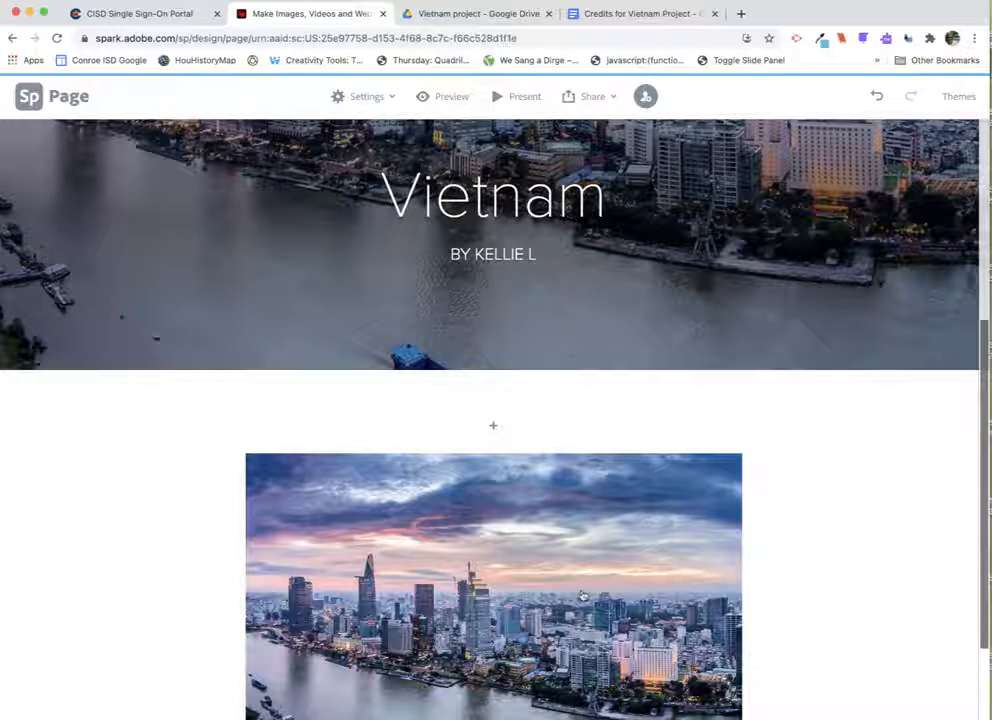
pyautogui.click(451, 466)
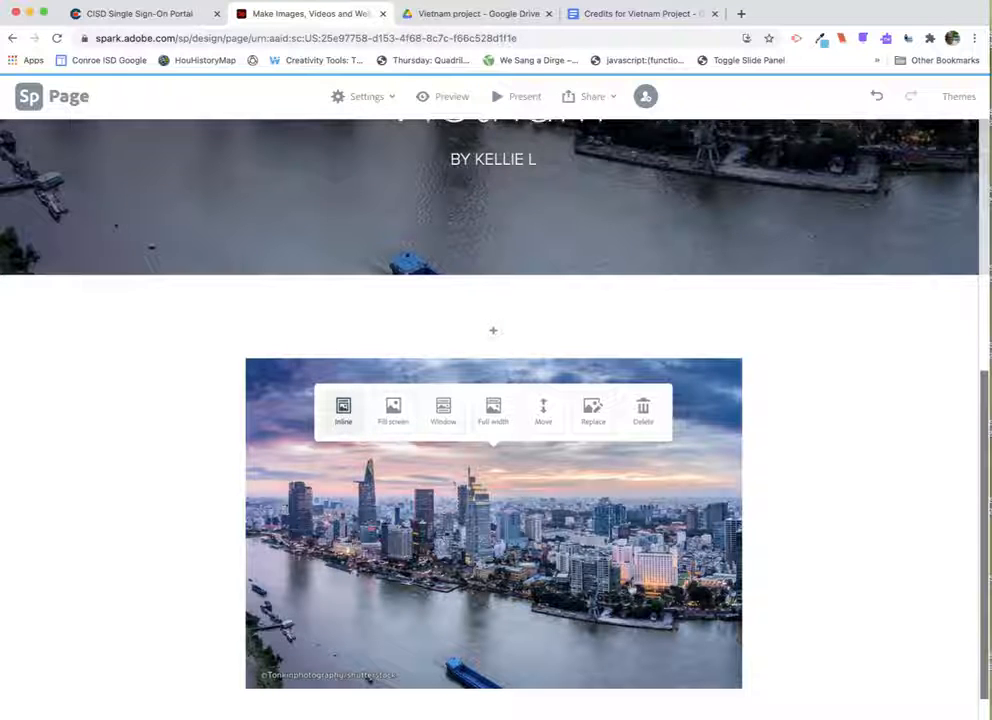
pyautogui.click(631, 590)
pyautogui.click(631, 590)
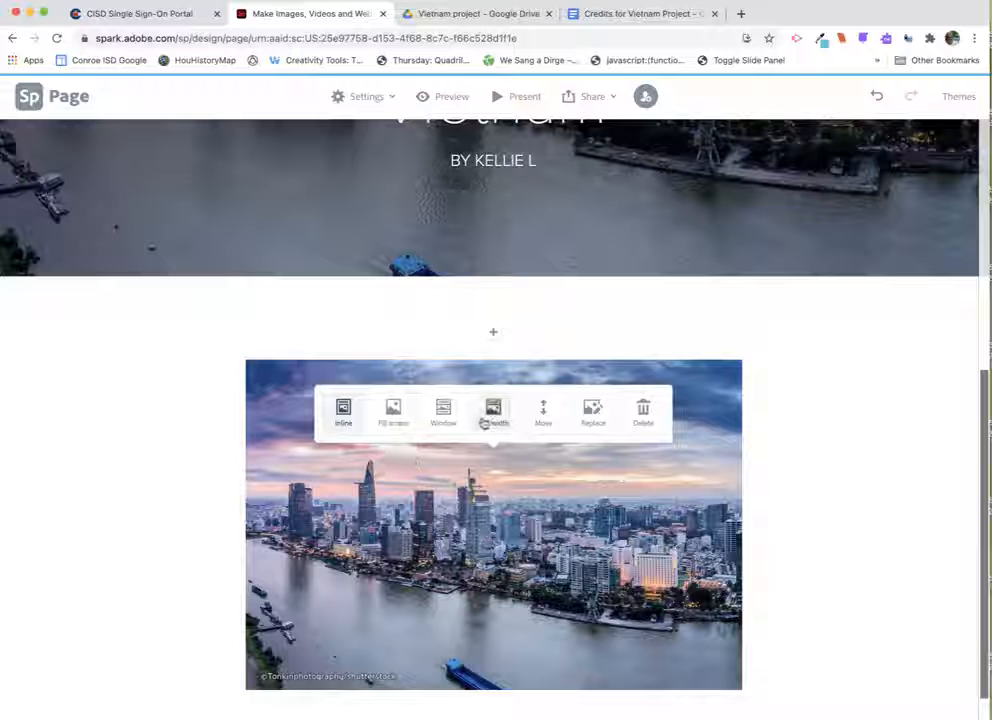
pyautogui.click(591, 427)
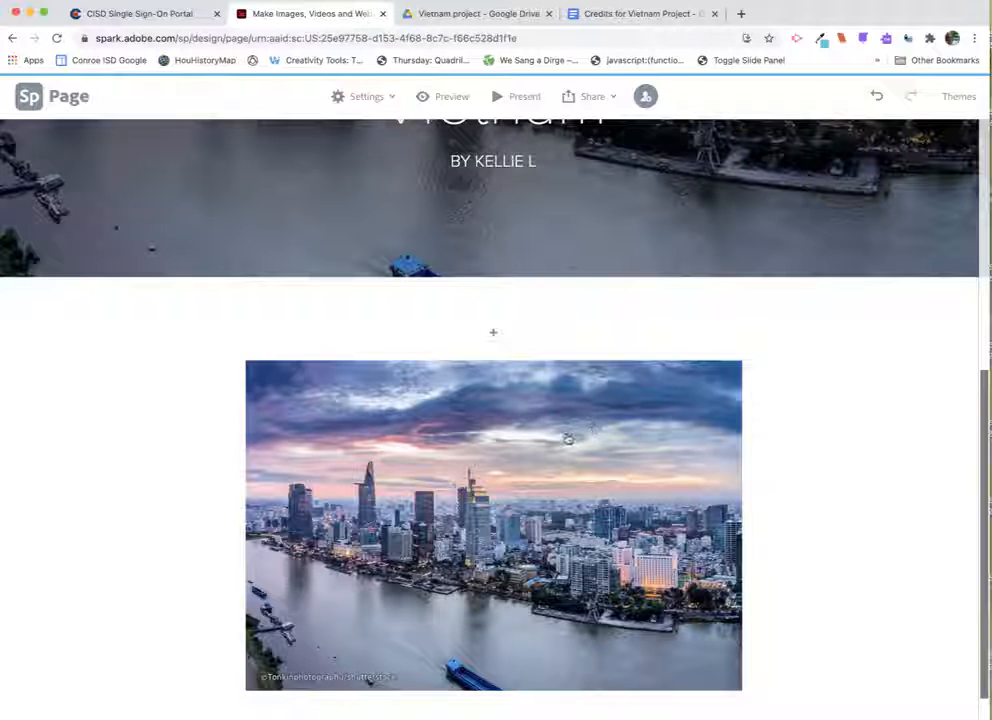
pyautogui.click(441, 468)
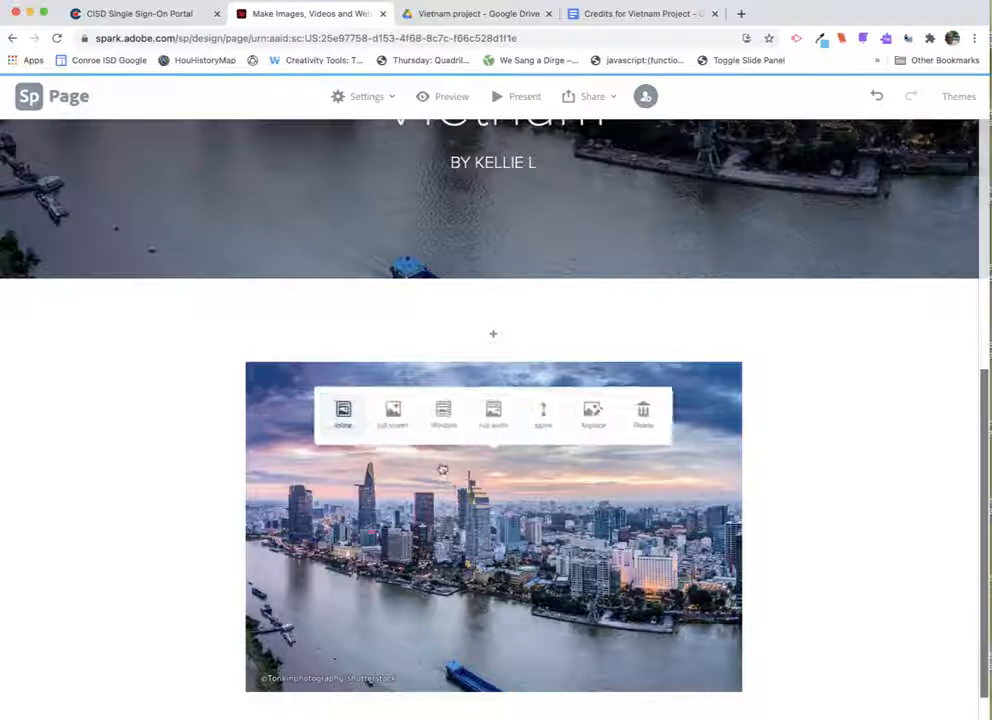
pyautogui.click(393, 415)
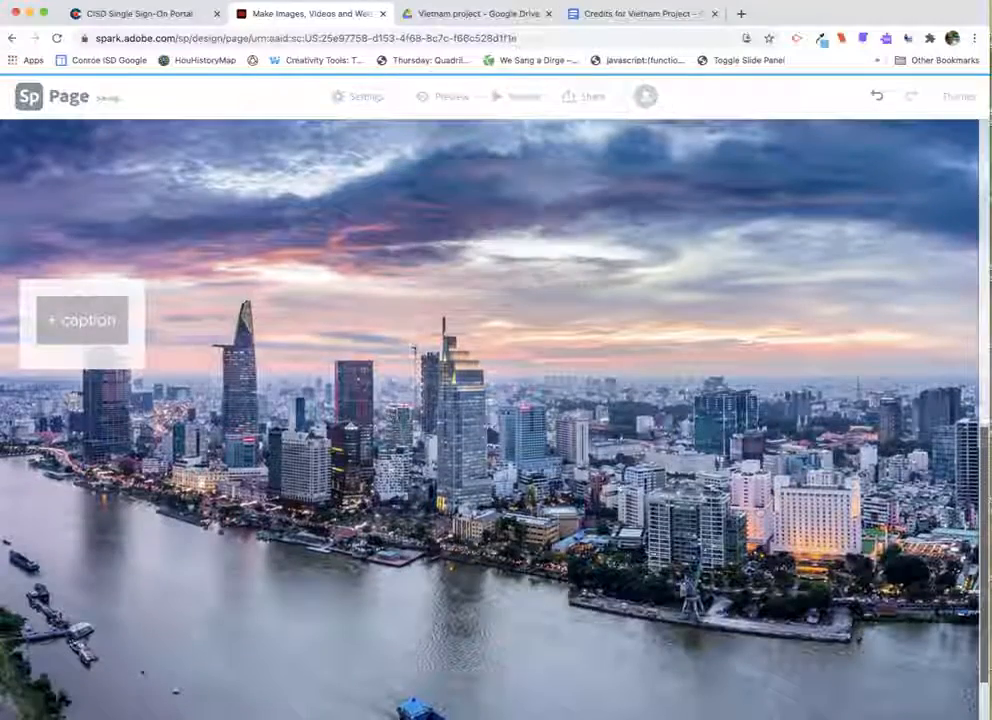
pyautogui.moveTo(984, 536); pyautogui.dragTo(969, 486)
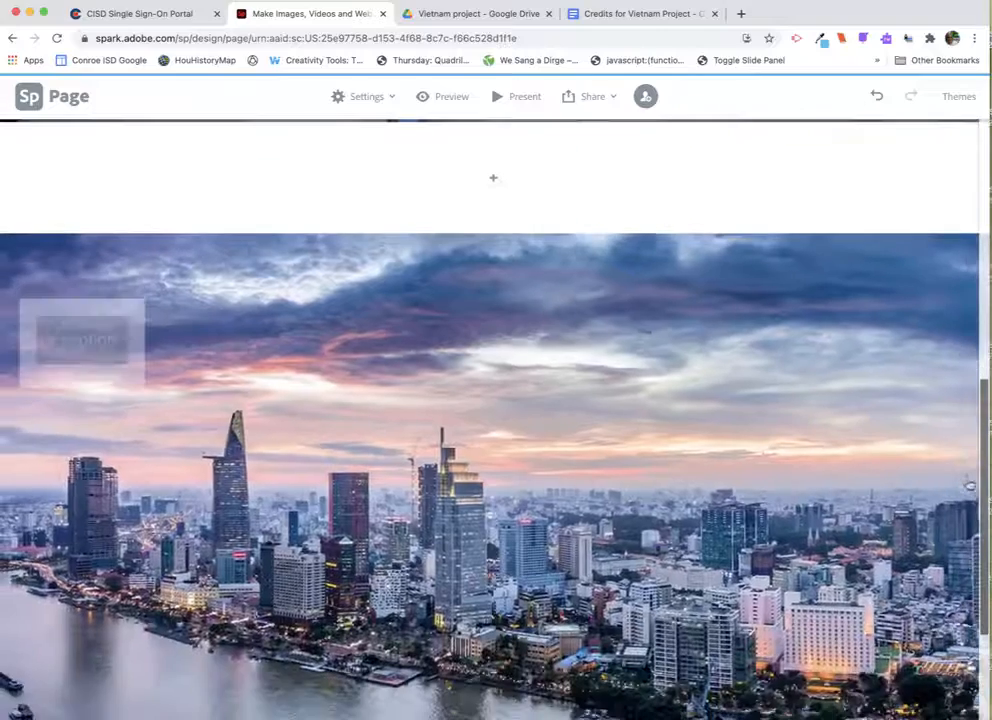
pyautogui.click(515, 509)
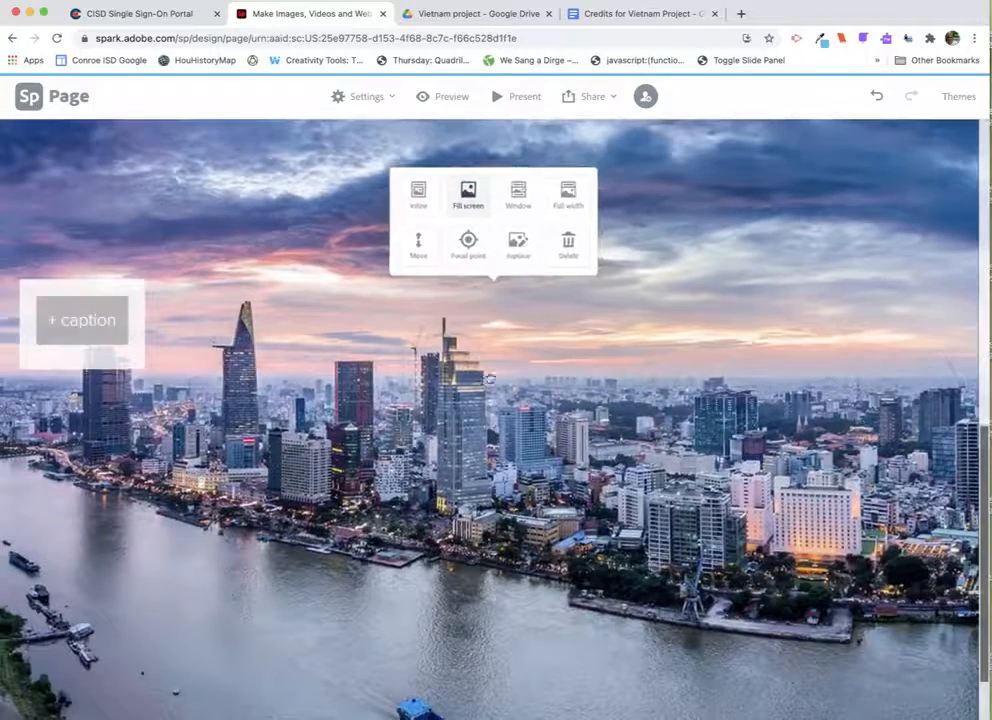
pyautogui.click(516, 244)
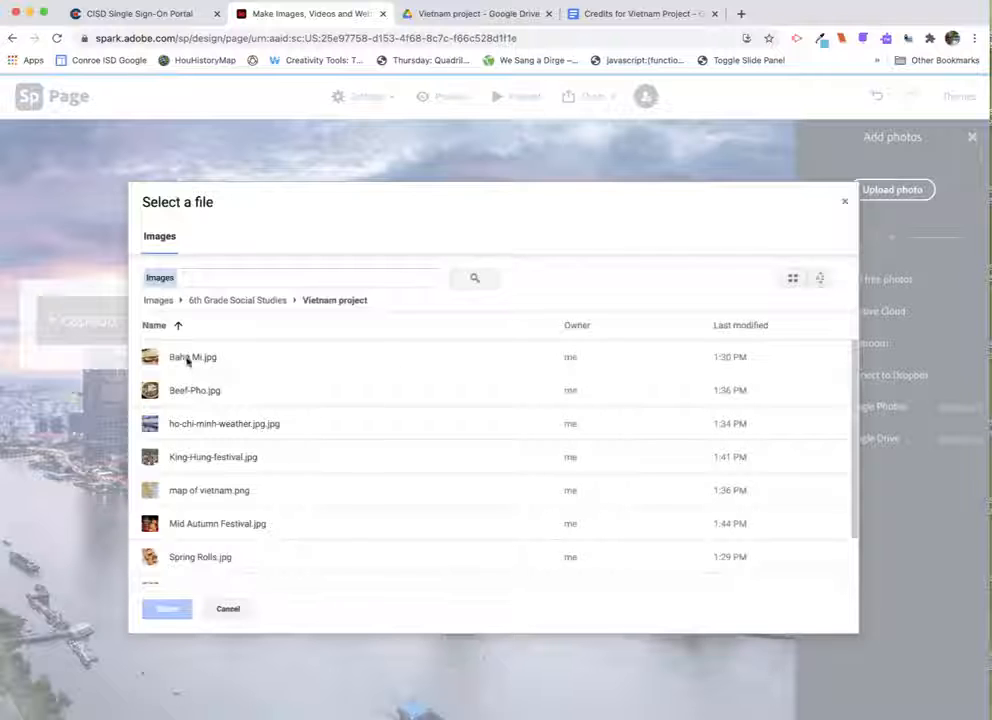
pyautogui.click(226, 608)
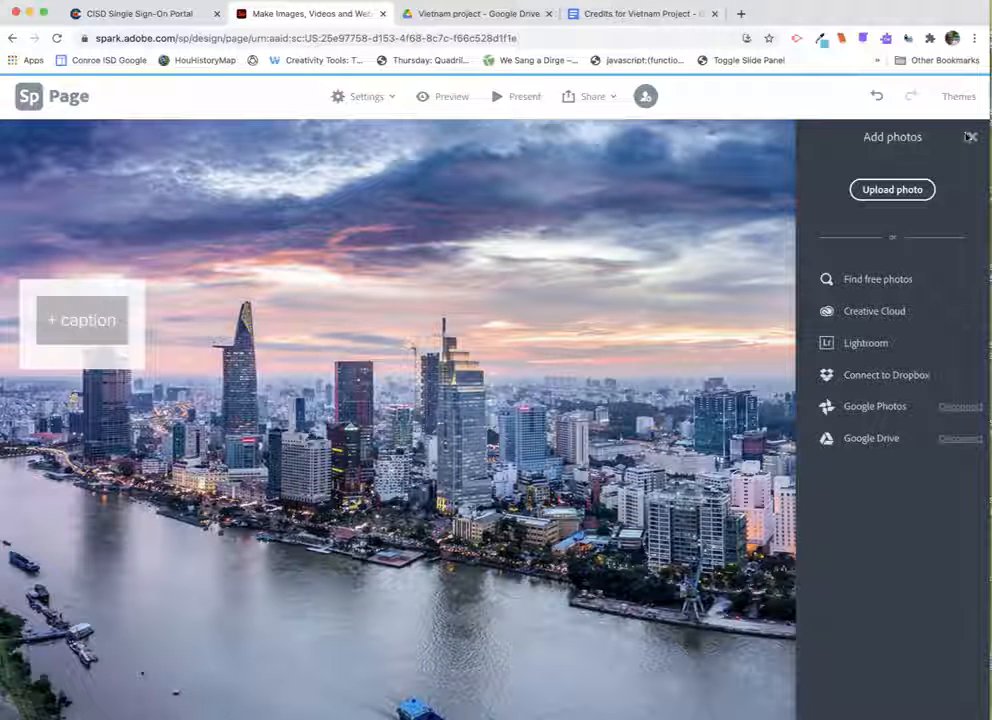
pyautogui.click(970, 137)
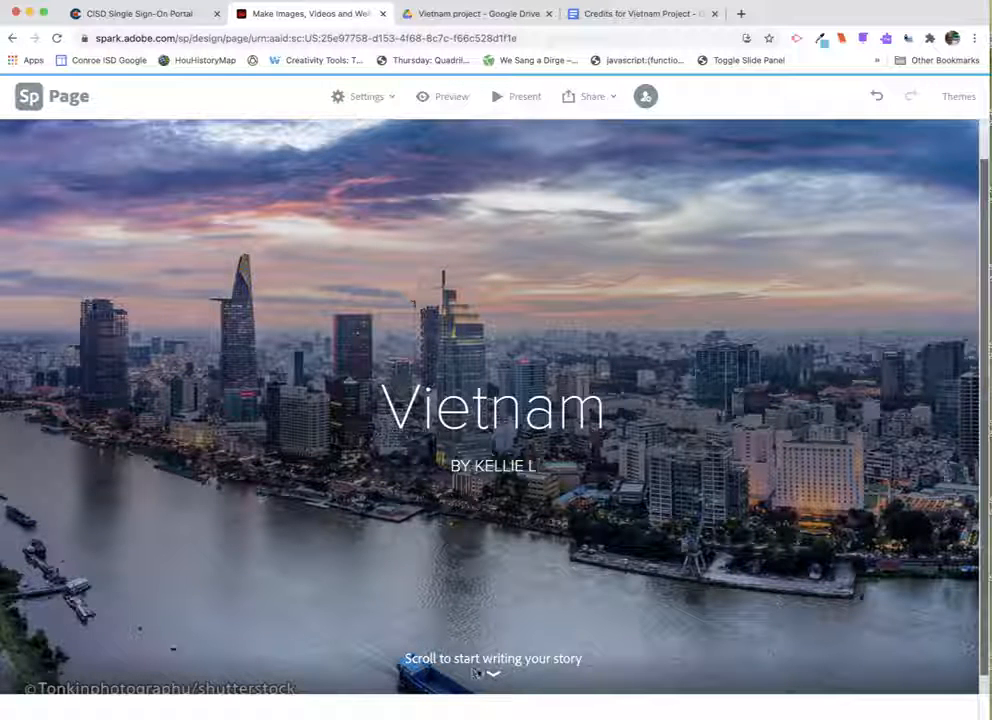
# - Add a text block below the header, format it as a quote, and enter ghsdfhdf
pyautogui.scroll(-2, 645, 570)
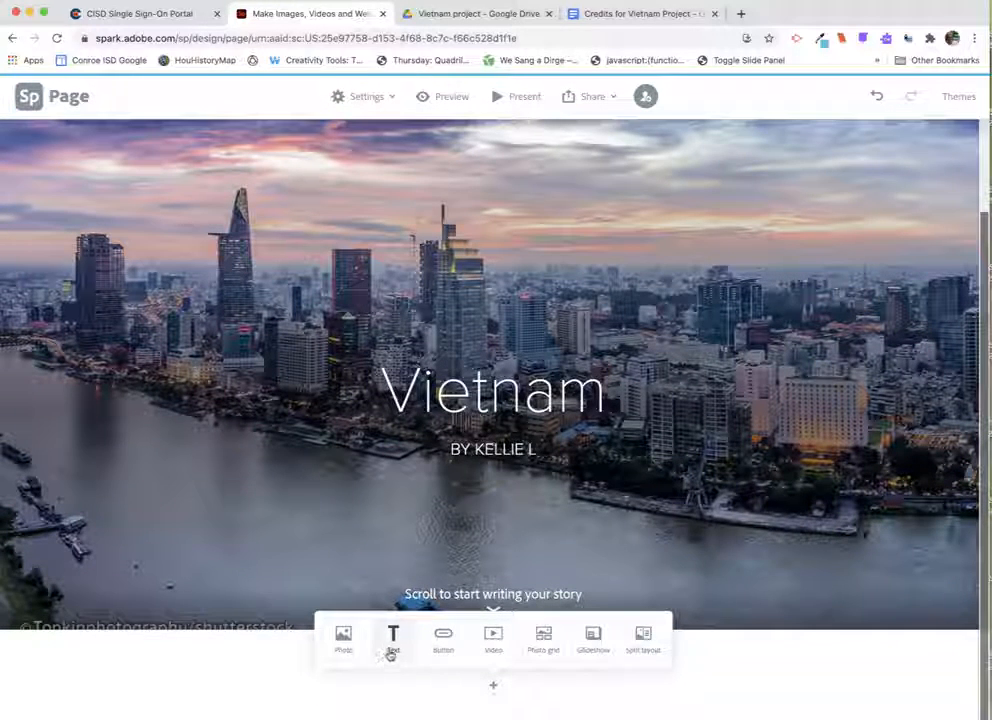
pyautogui.click(393, 640)
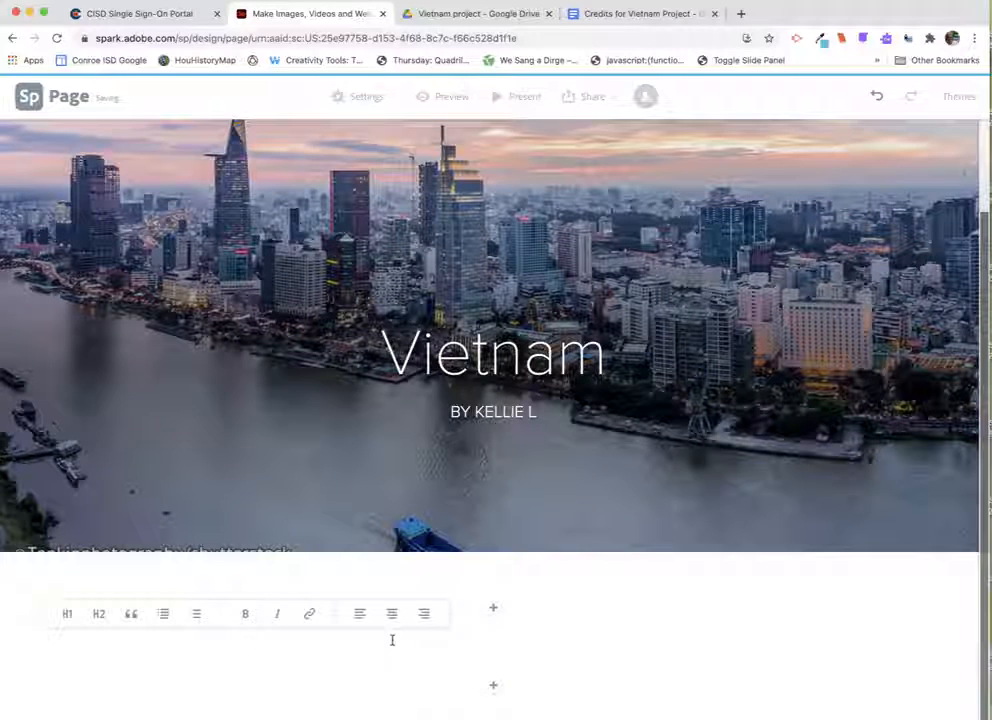
pyautogui.click(67, 613)
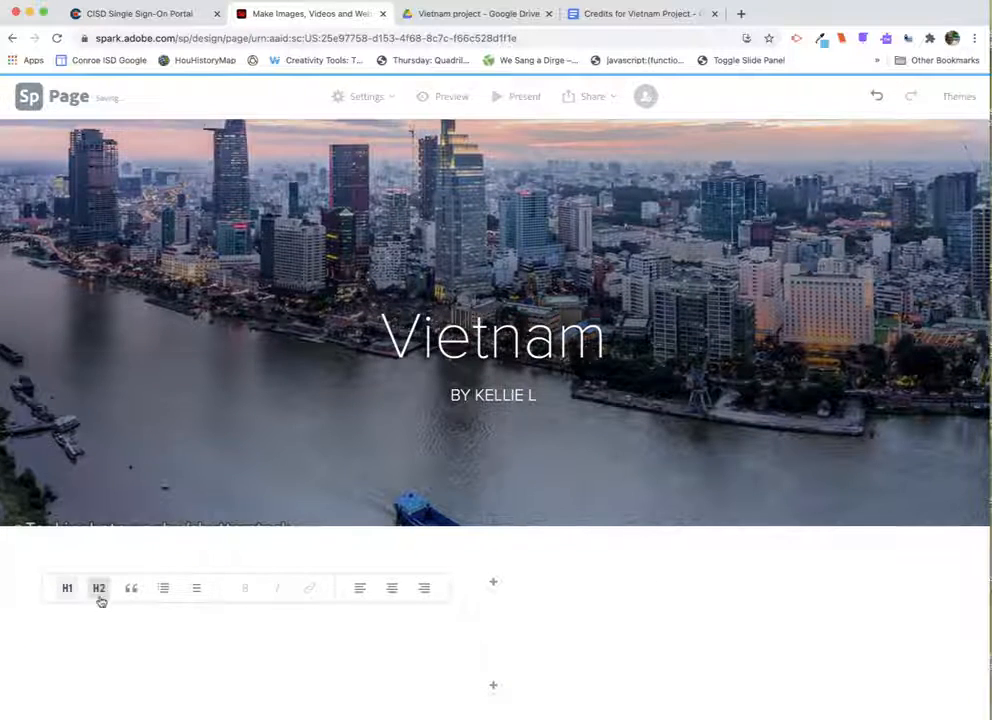
pyautogui.click(100, 598)
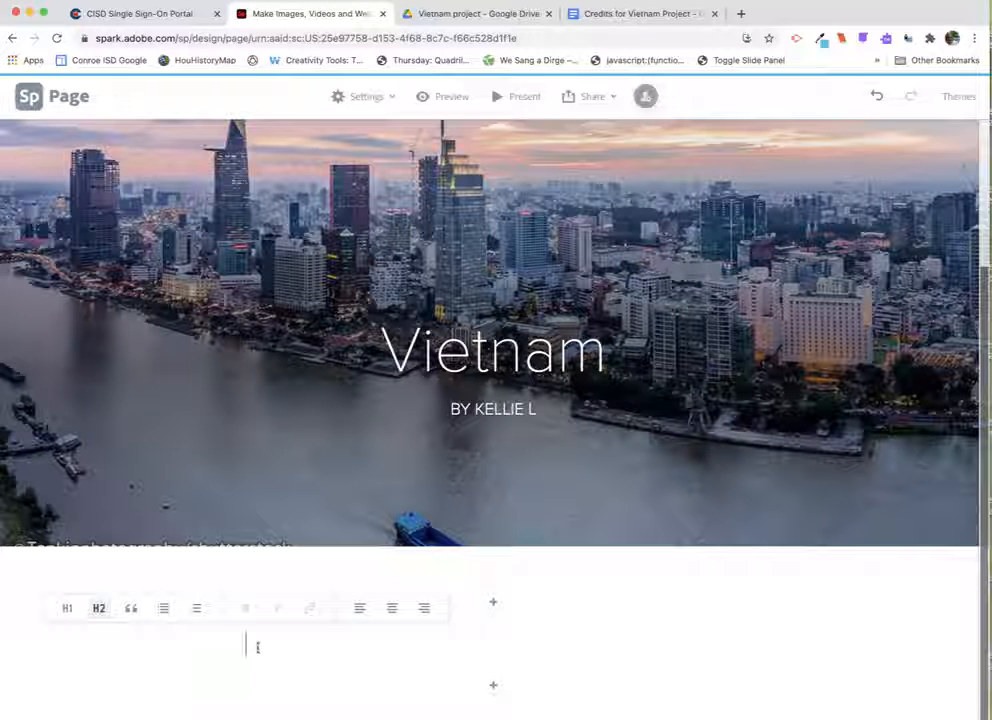
pyautogui.click(131, 608)
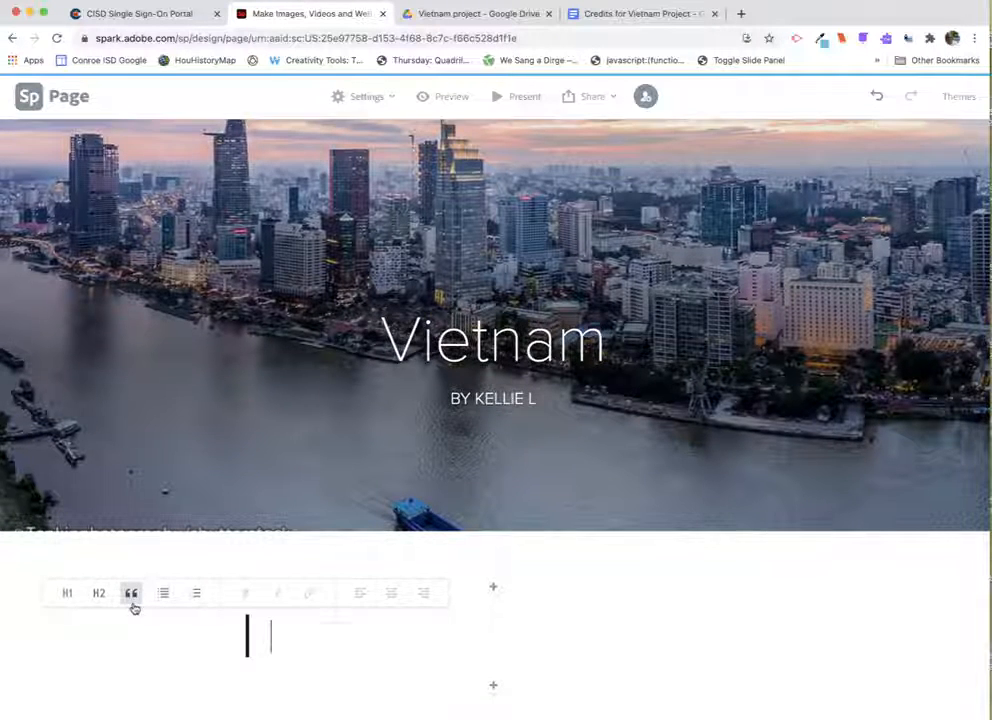
pyautogui.write('ghsdfhdf')
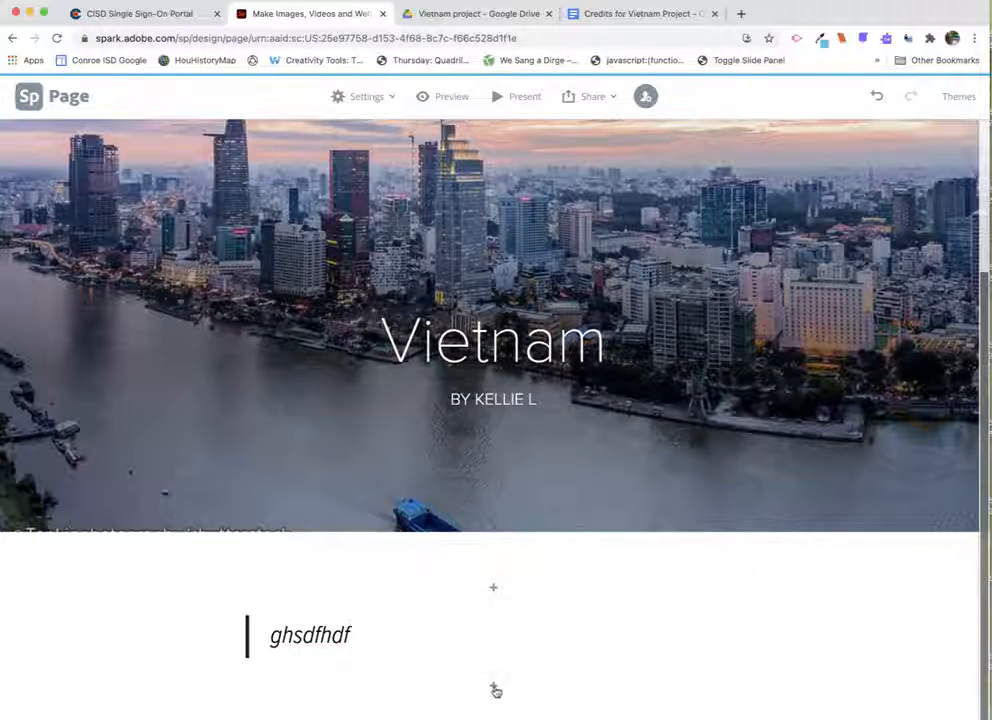
# - Add a photo grid block below the quote and insert Bahn Mi.jpg from the Google Drive Vietnam project folder
pyautogui.doubleClick(495, 690)
pyautogui.click(495, 690)
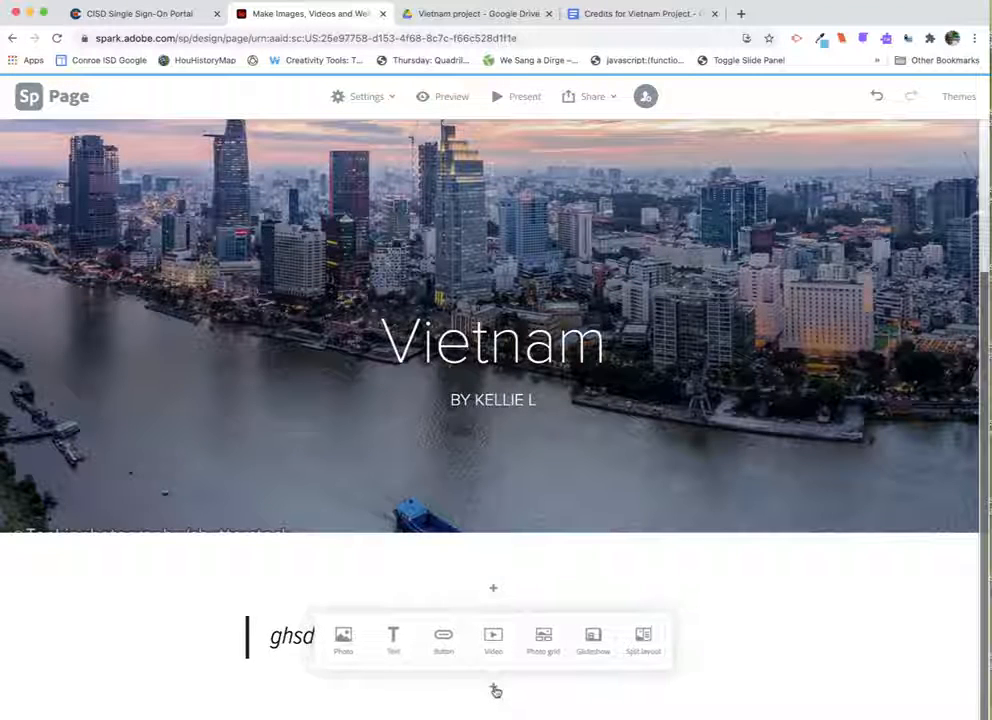
pyautogui.click(545, 643)
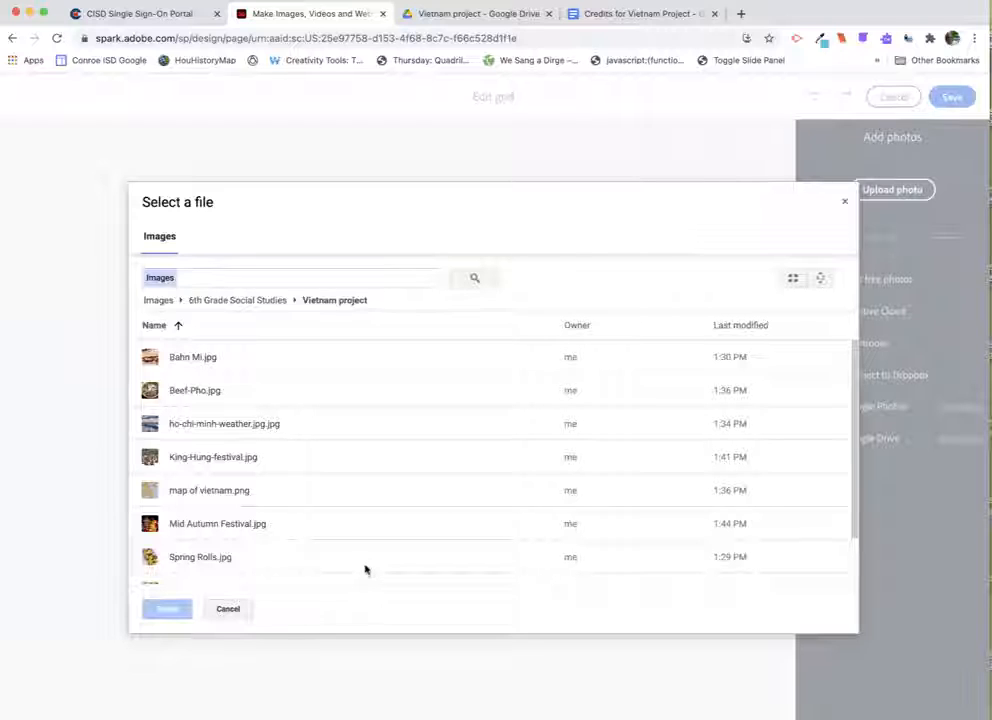
pyautogui.click(170, 358)
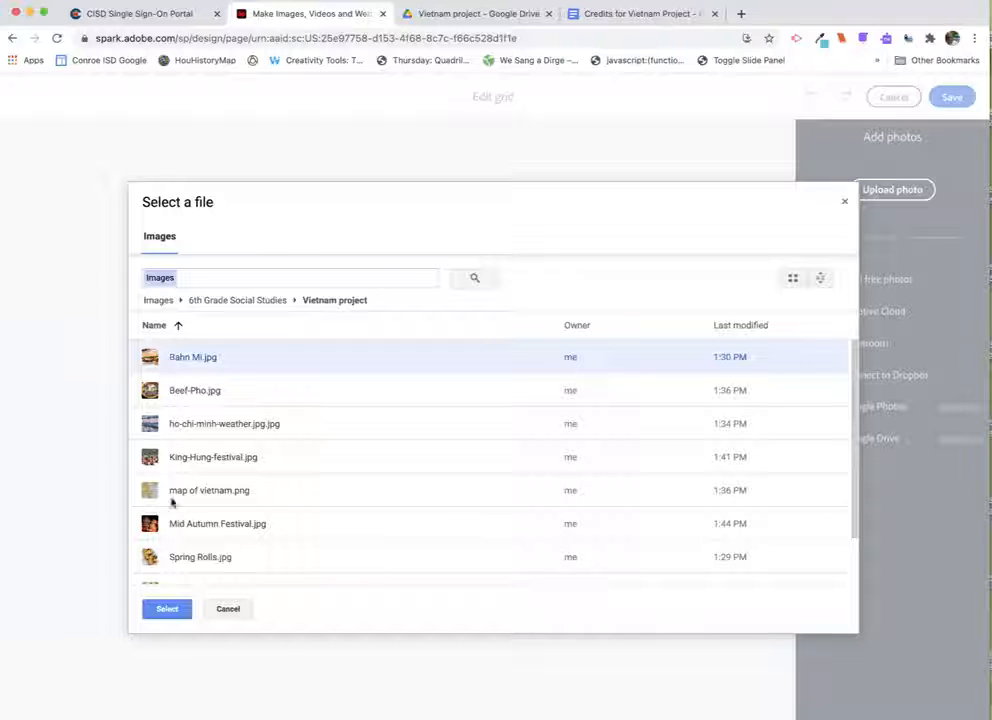
pyautogui.click(168, 616)
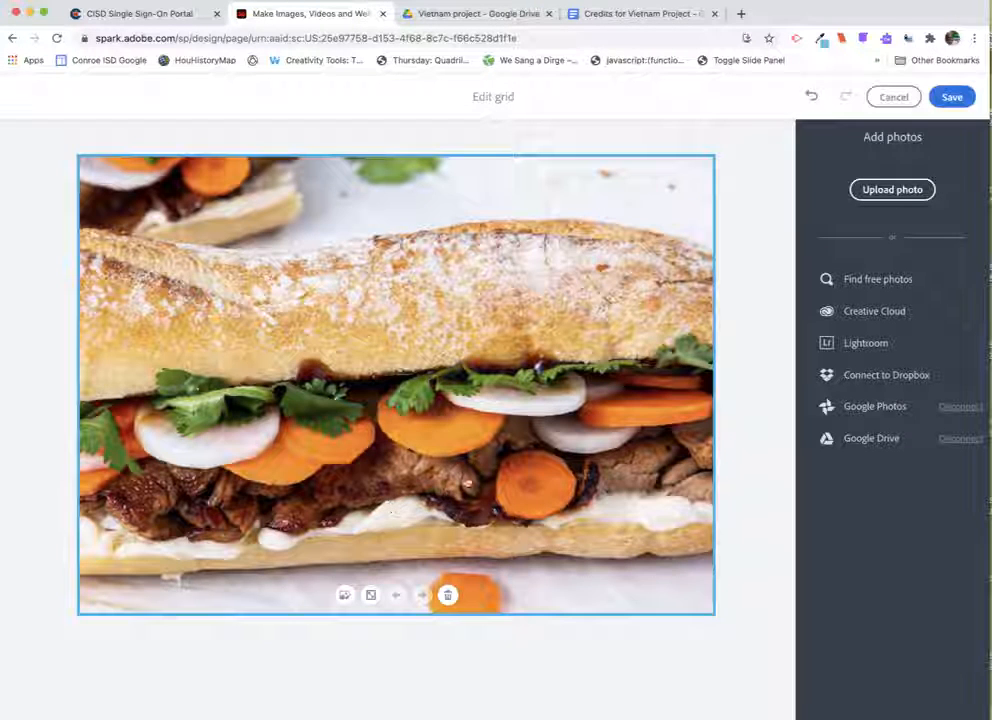
# - Add Beef-Pho.jpg and Spring Rolls.jpg to the photo grid from Google Drive
pyautogui.click(861, 438)
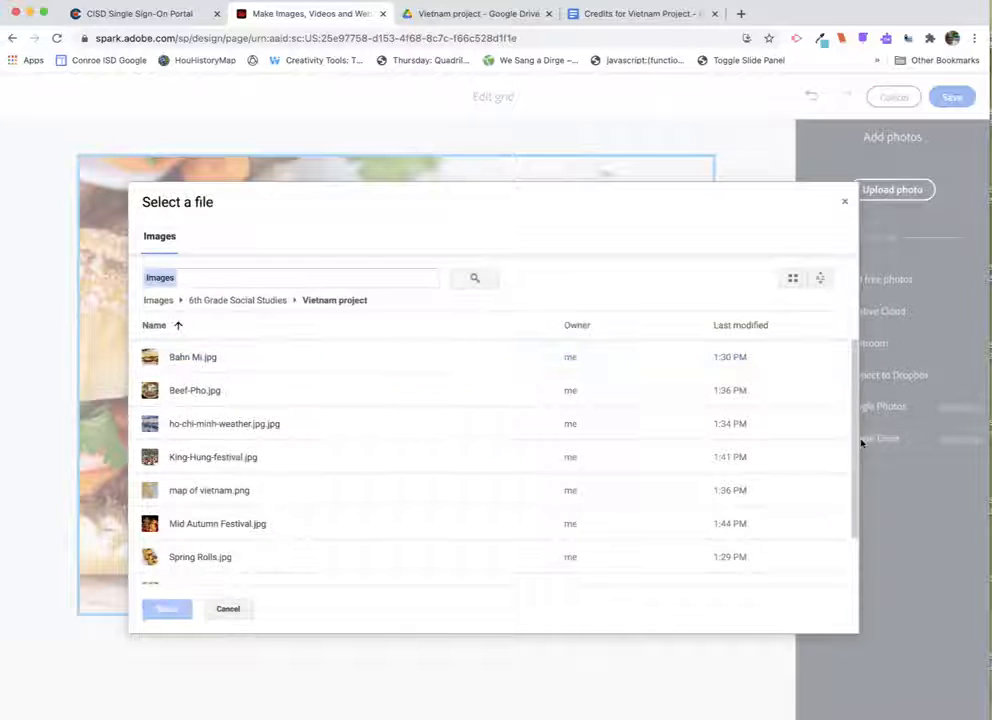
pyautogui.click(172, 393)
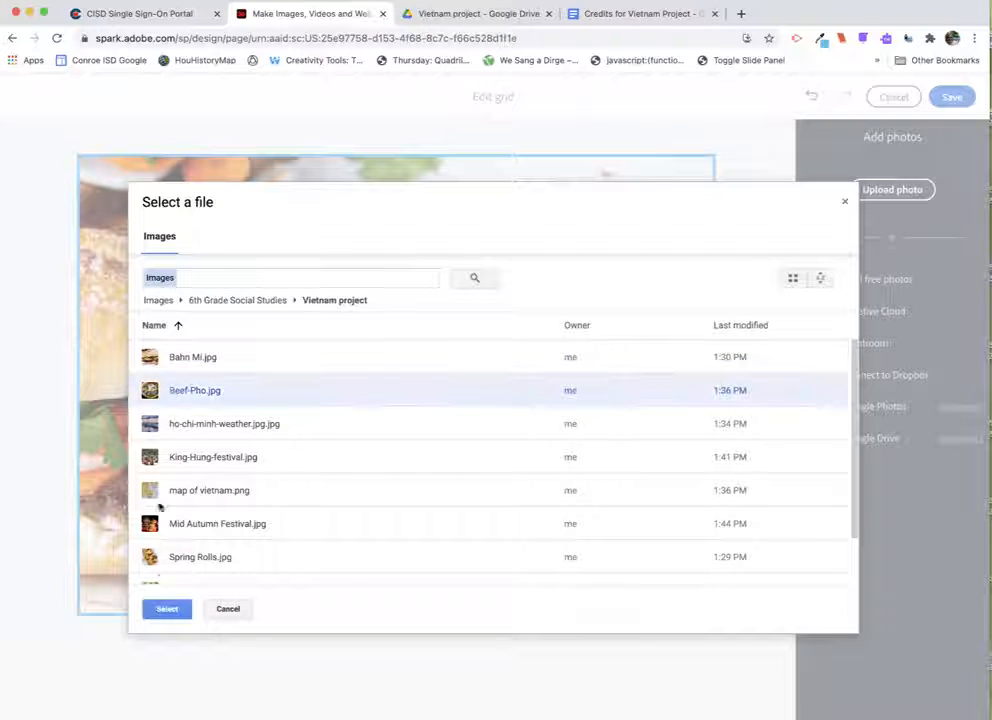
pyautogui.click(162, 612)
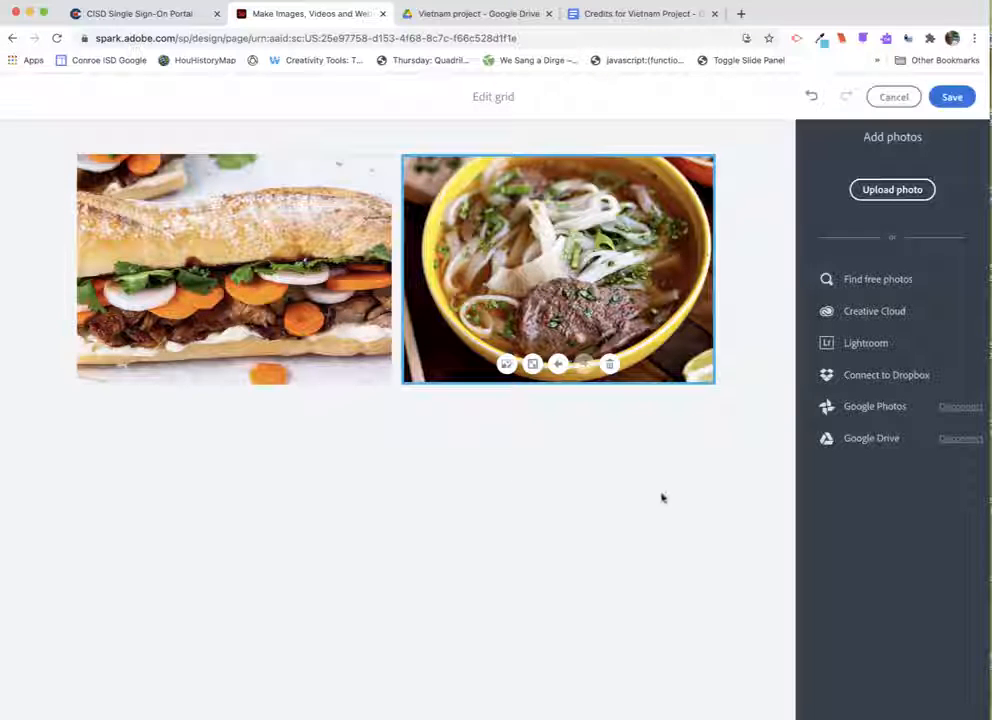
pyautogui.click(878, 442)
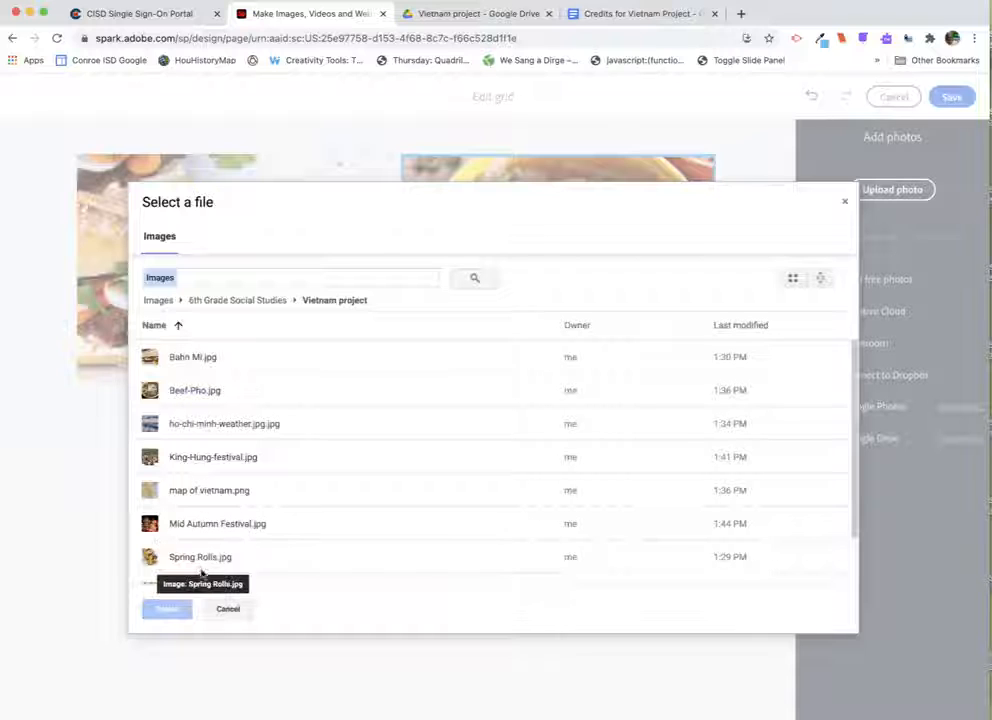
pyautogui.scroll(-2, 212, 527)
pyautogui.click(202, 505)
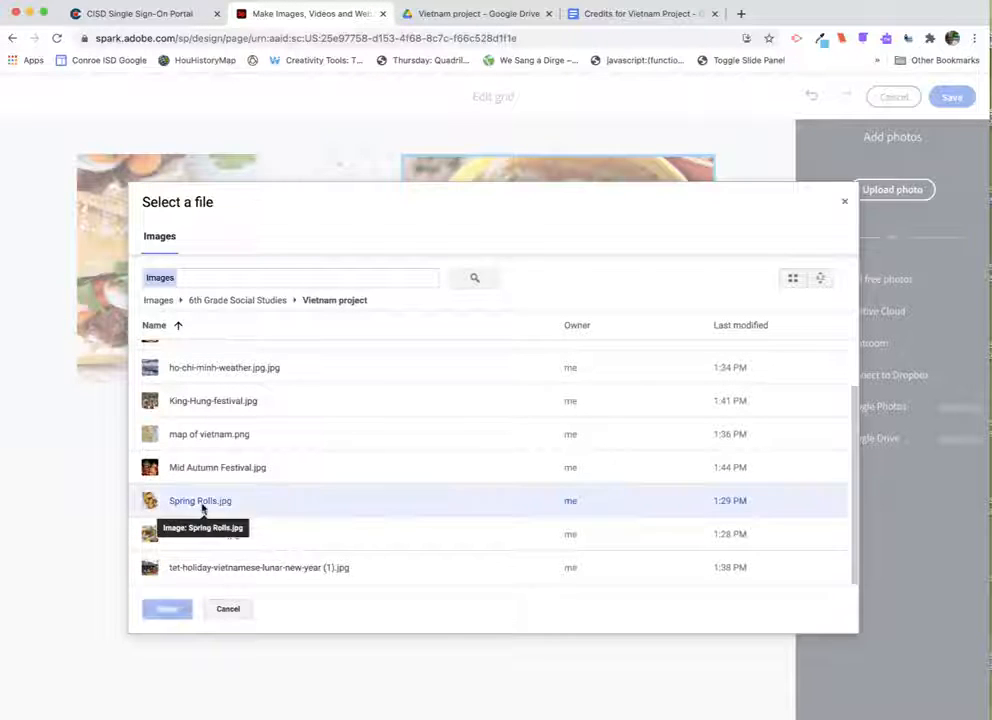
pyautogui.click(167, 608)
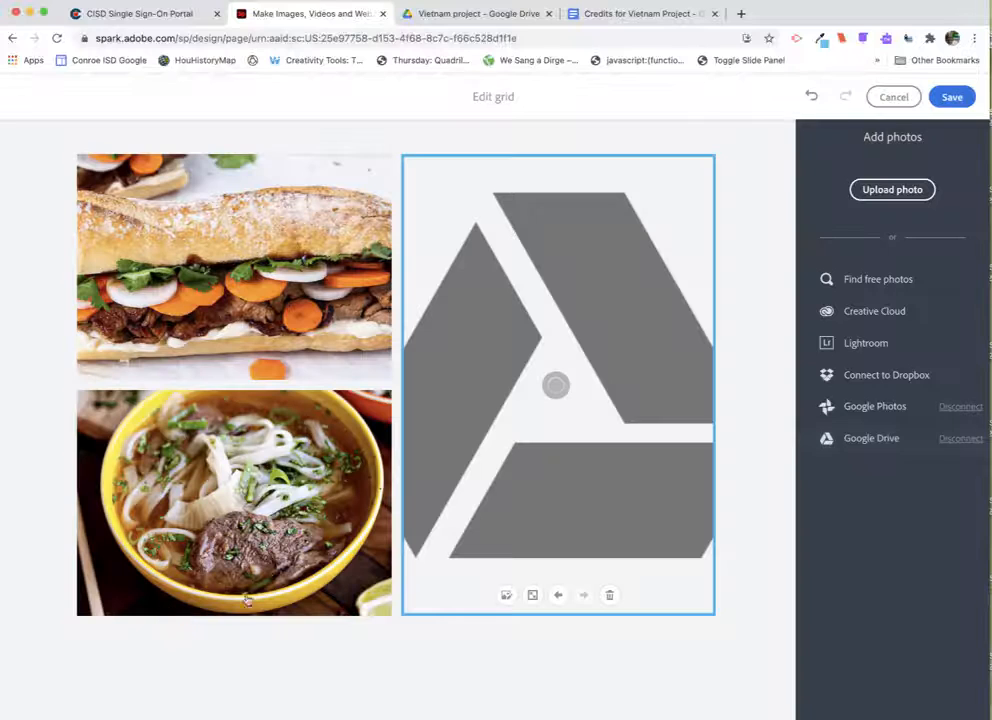
# - Add Summer Rolls.jpg to the photo grid from Google Drive
pyautogui.click(858, 440)
pyautogui.scroll(-2, 272, 510)
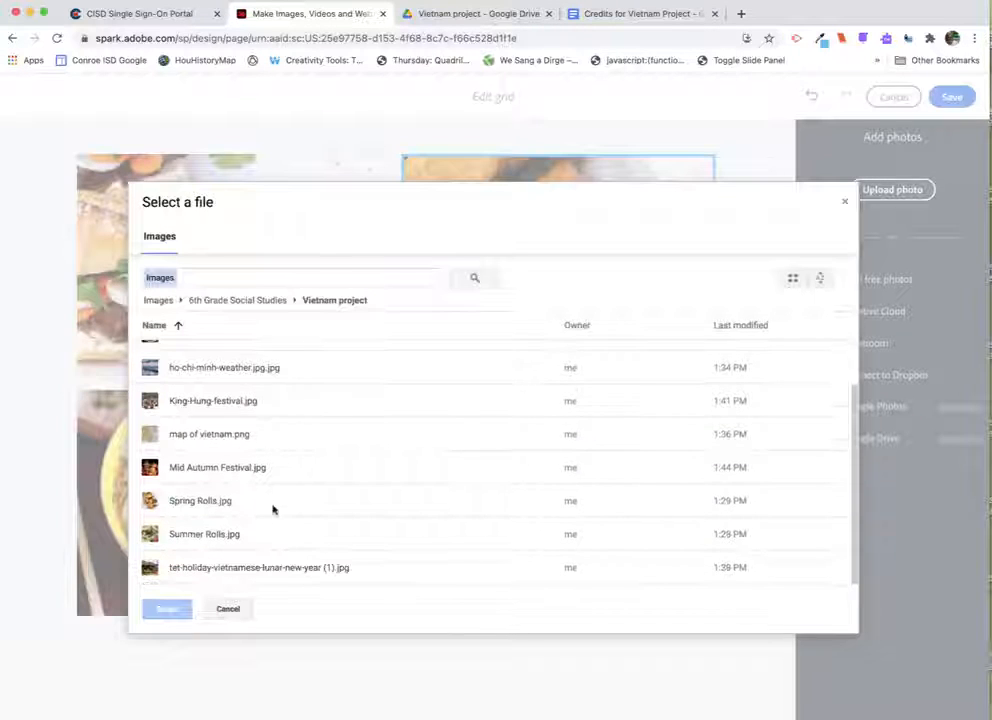
pyautogui.click(213, 535)
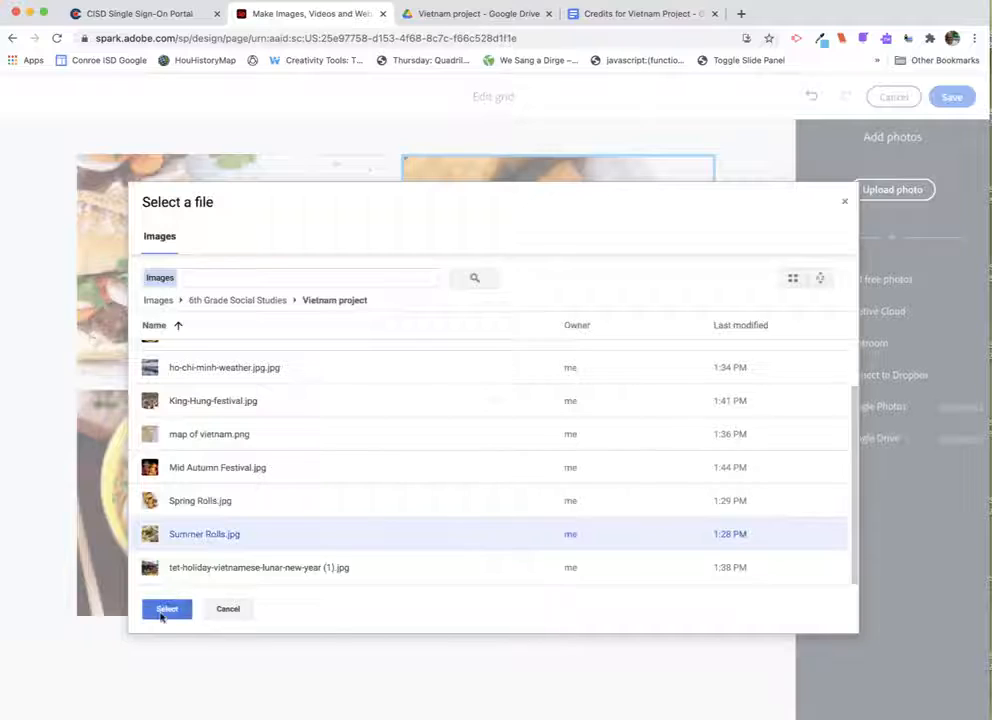
pyautogui.click(166, 609)
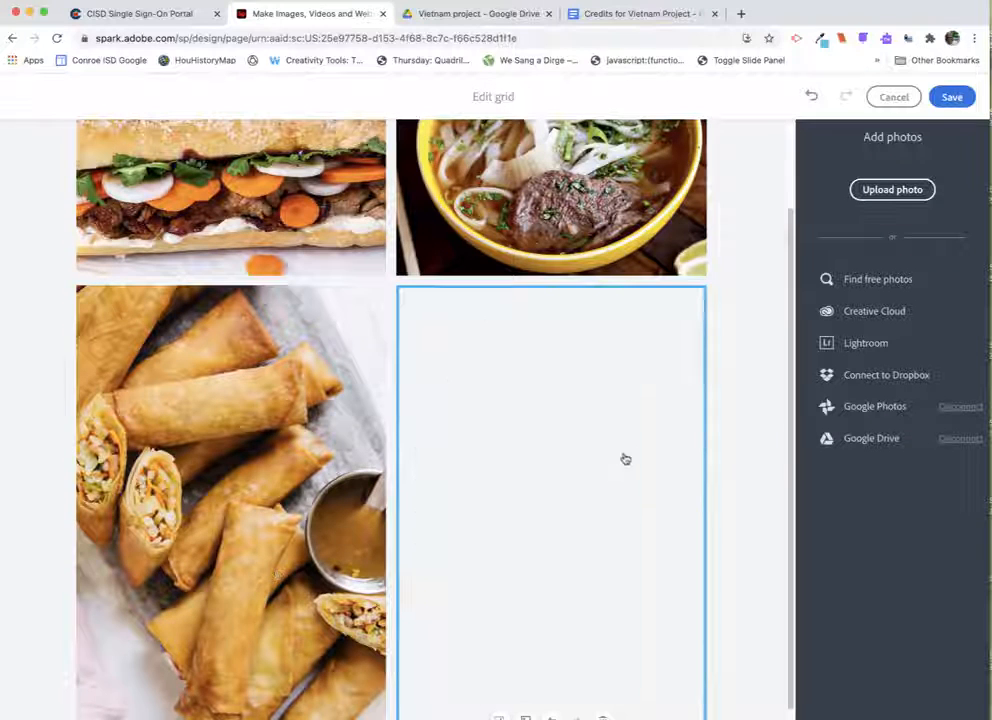
# - Try moving the Beef-Pho photo backward and forward in the grid
pyautogui.moveTo(785, 411); pyautogui.dragTo(789, 302)
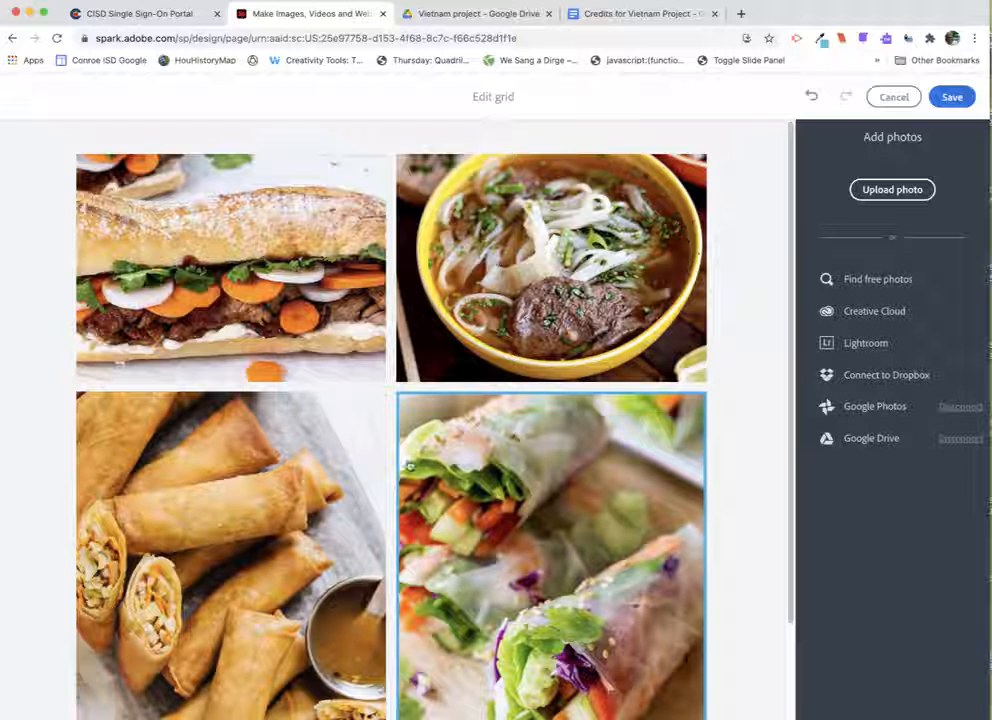
pyautogui.click(539, 248)
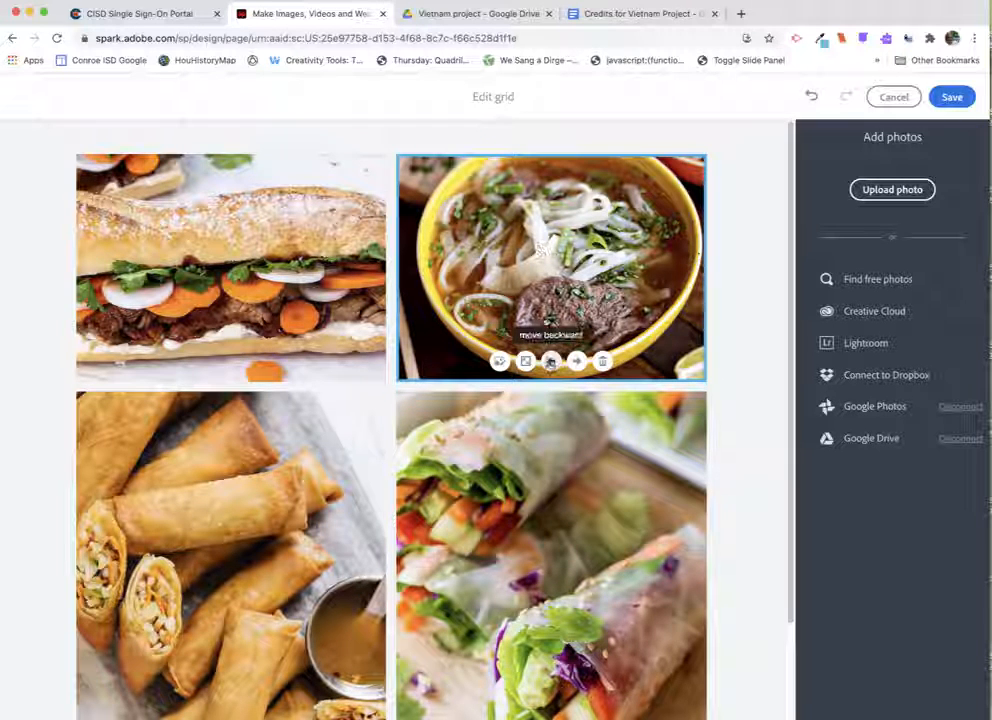
pyautogui.click(551, 361)
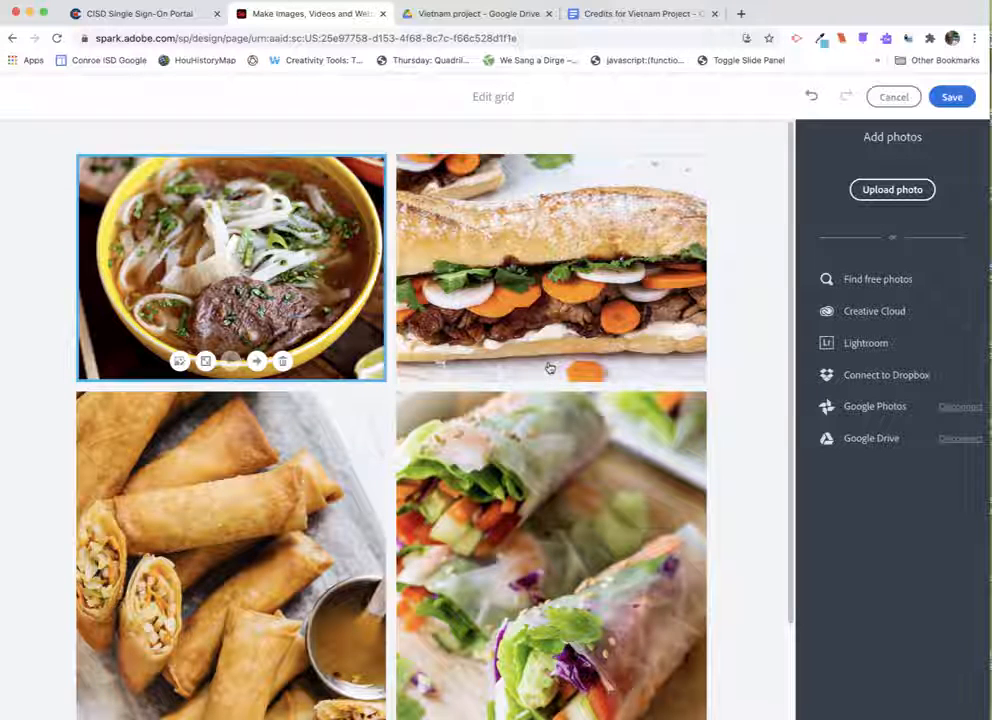
pyautogui.click(257, 361)
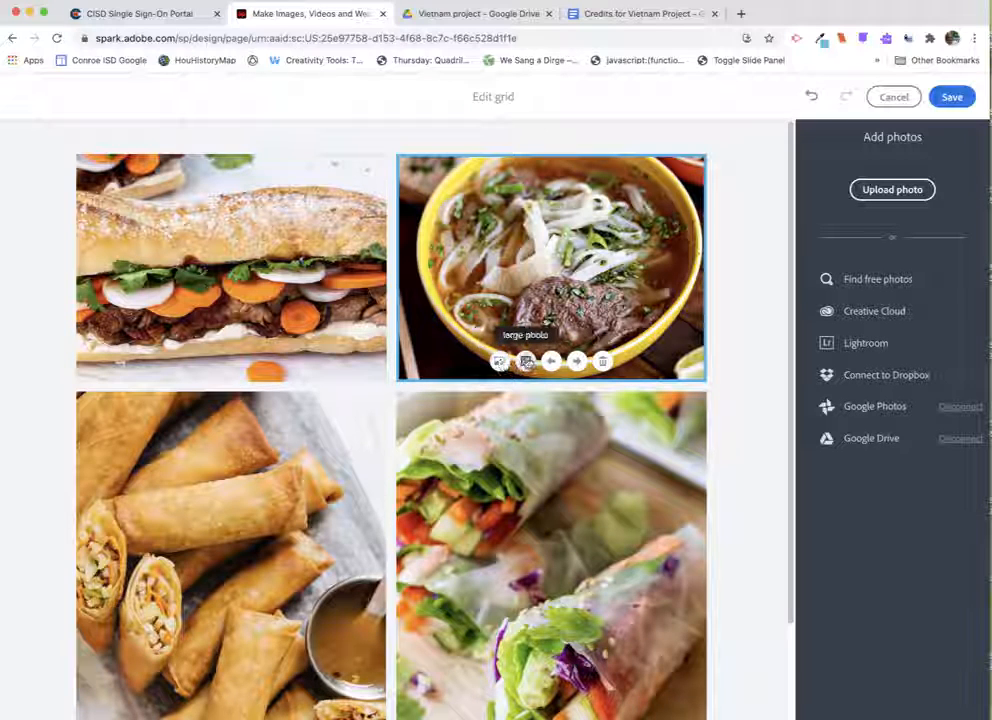
# - Switch the Beef-Pho photo to large and back to small, then save the photo grid
pyautogui.click(526, 361)
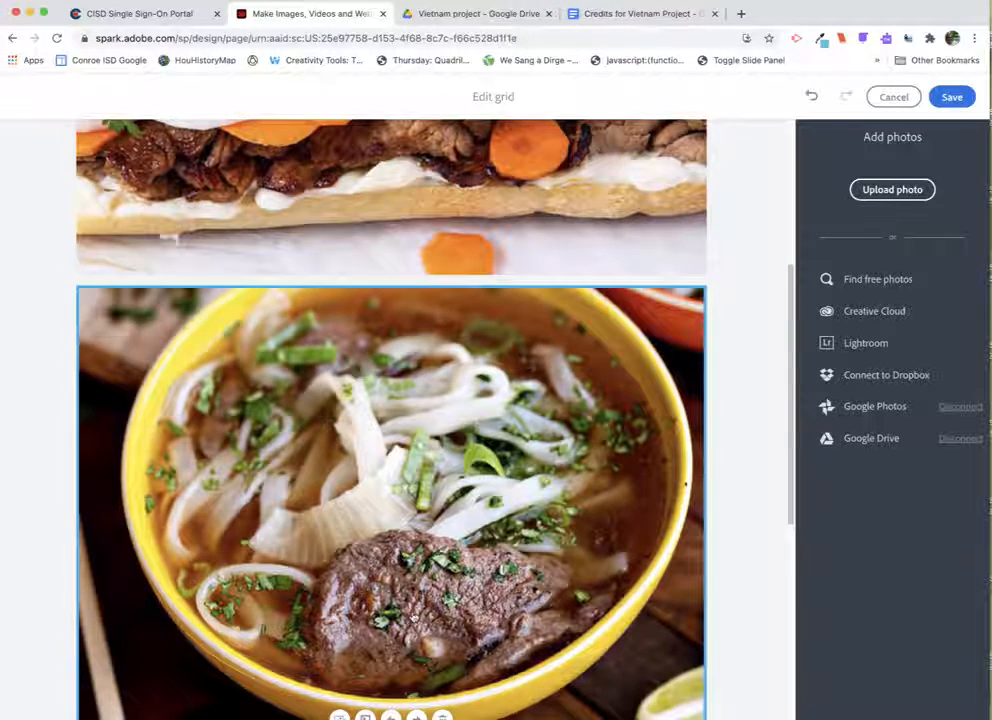
pyautogui.scroll(-2, 400, 620)
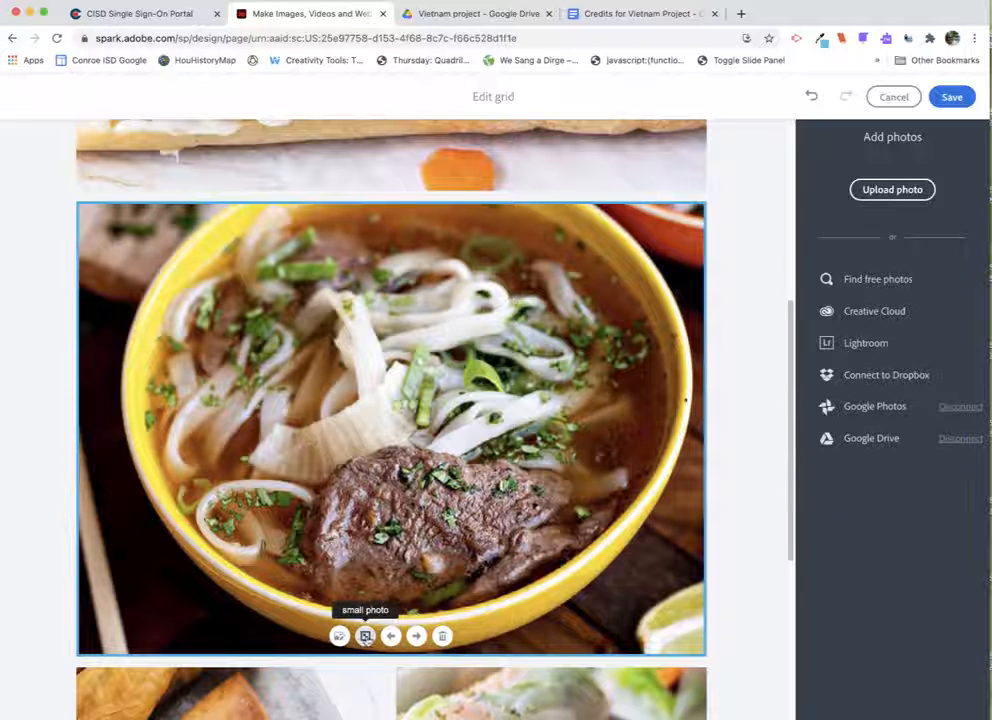
pyautogui.click(366, 636)
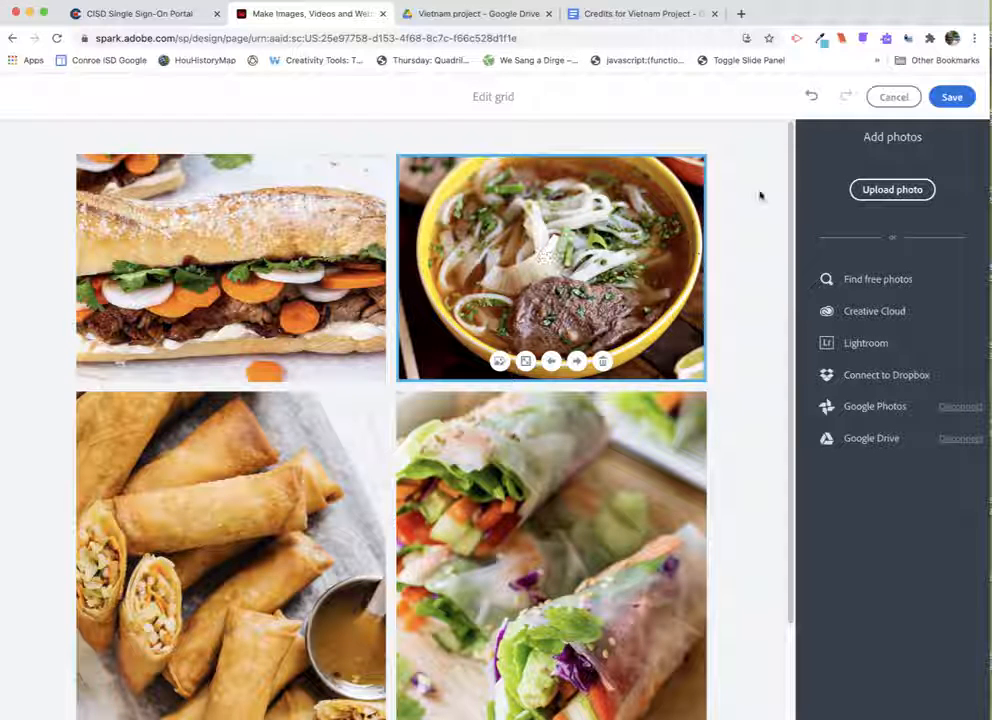
pyautogui.click(951, 98)
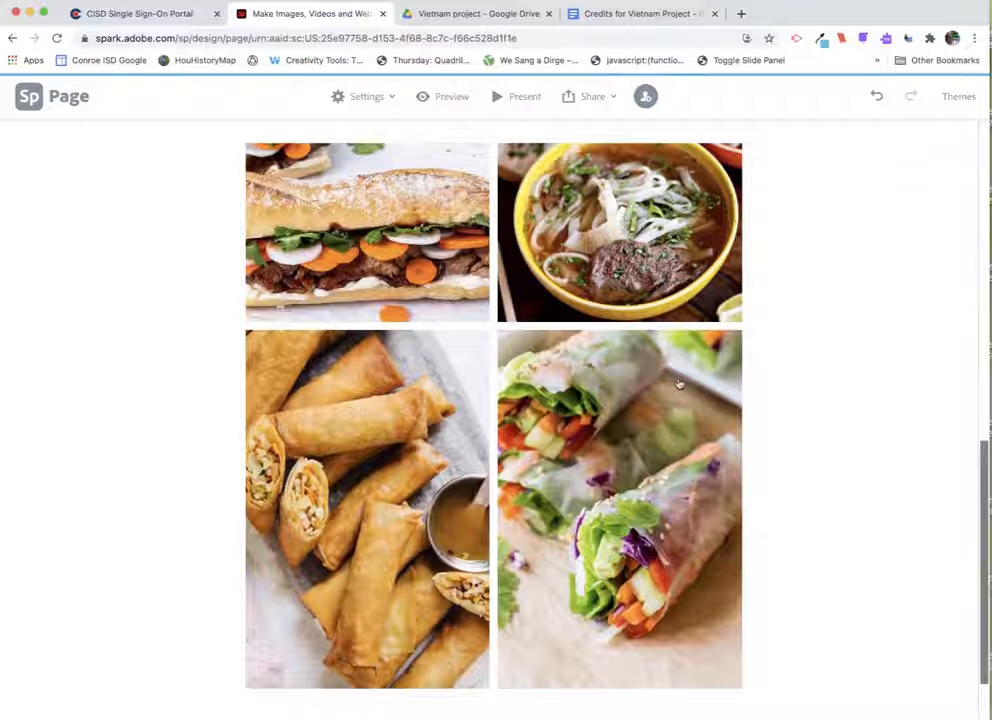
# - Add a text block below the photo grid and enter ;alsdkfj;a sdkf ;alsdkgj;asdgj;sdgasdg
pyautogui.scroll(5, 620, 363)
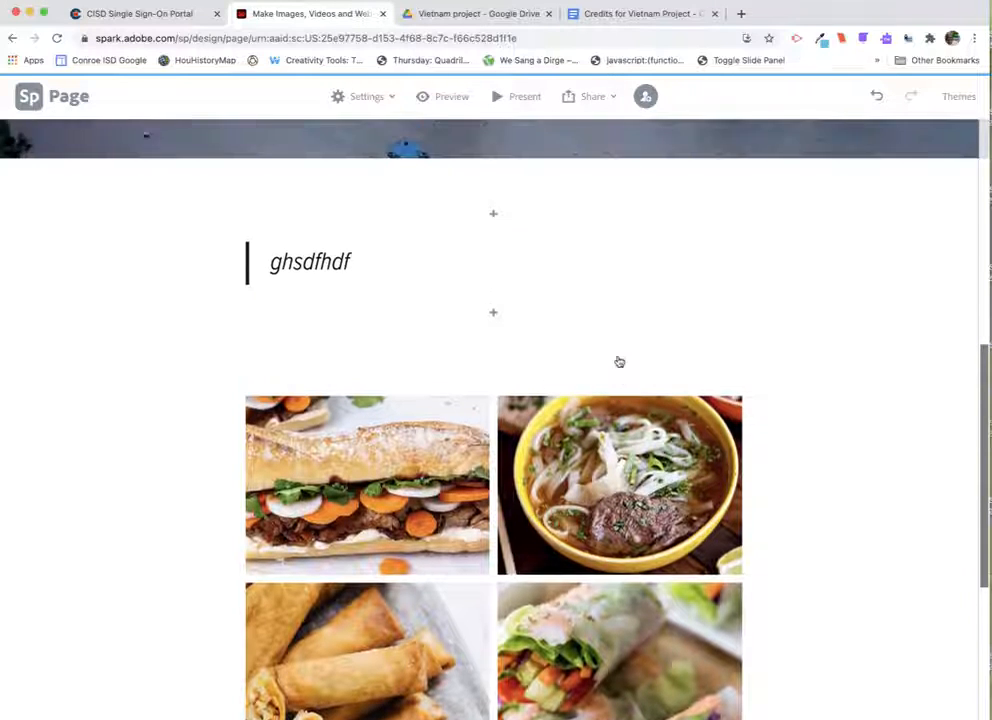
pyautogui.scroll(-5, 619, 362)
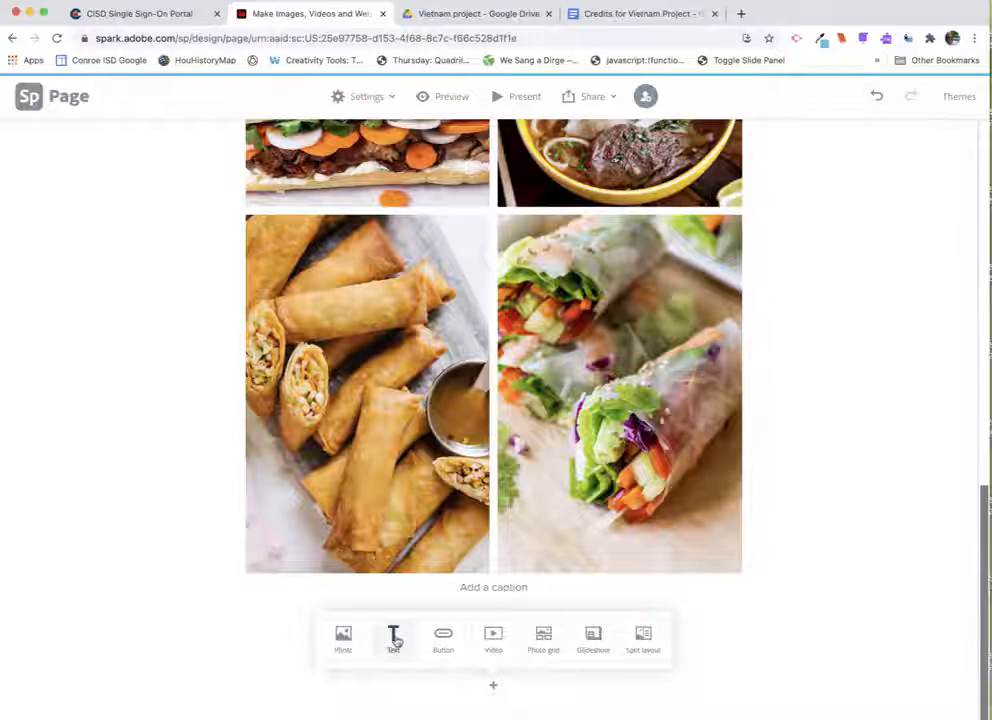
pyautogui.click(393, 636)
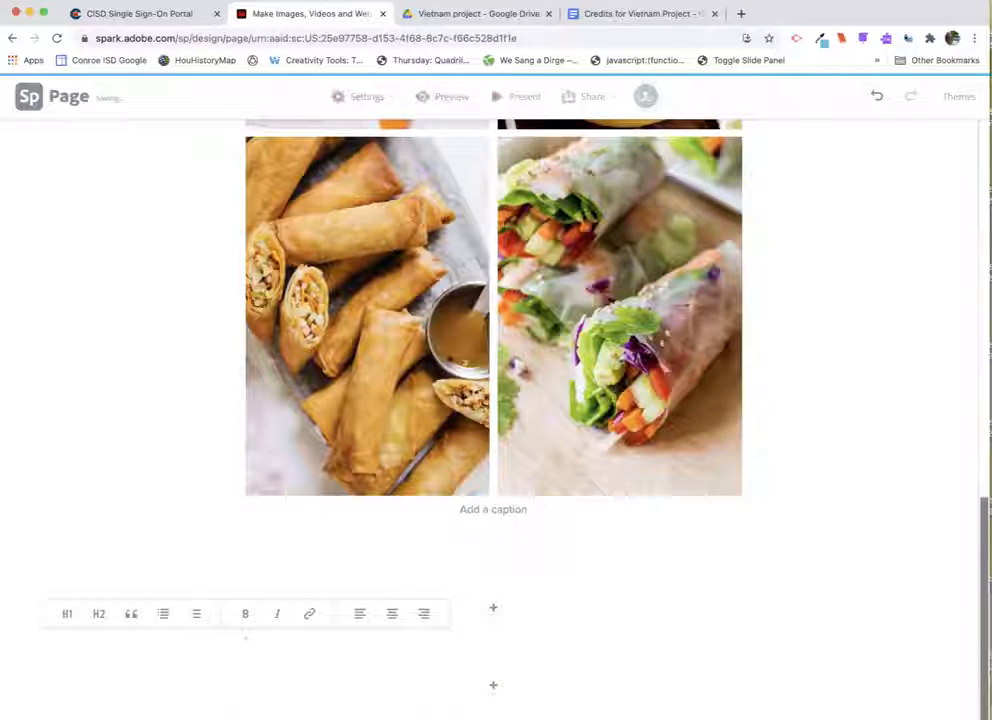
pyautogui.write(';alsdkfj;a sdkf ;alsdkgj;asdgj;sdgasdg')
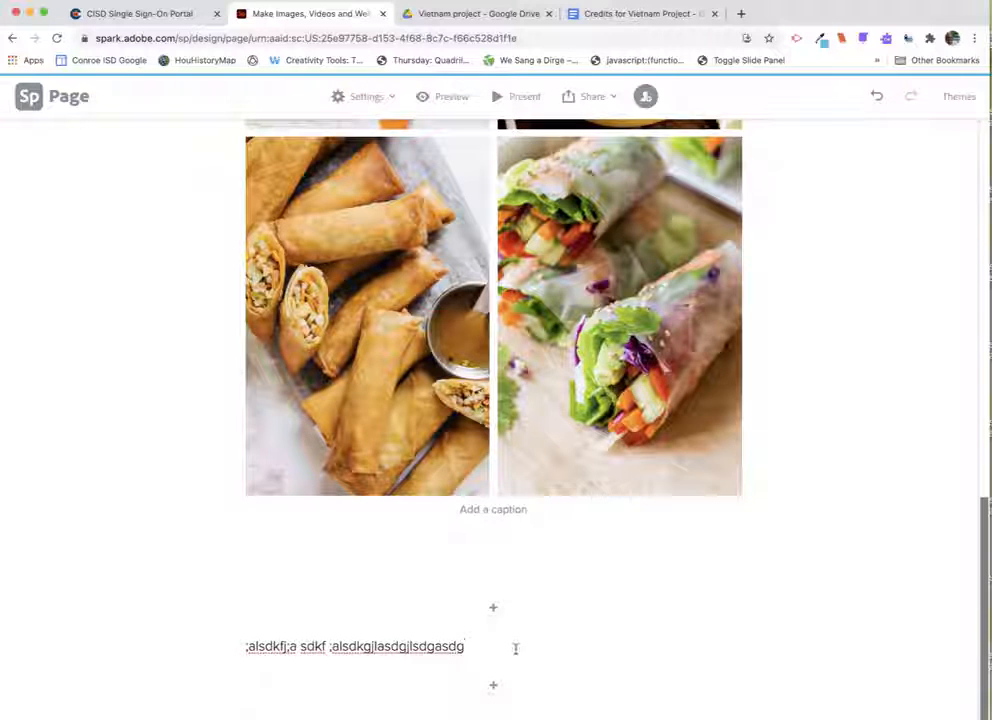
# - Add a glideshow block below the text and insert tet-holiday-vietnamese-lunar-new-year (1).jpg from Google Drive
pyautogui.click(494, 689)
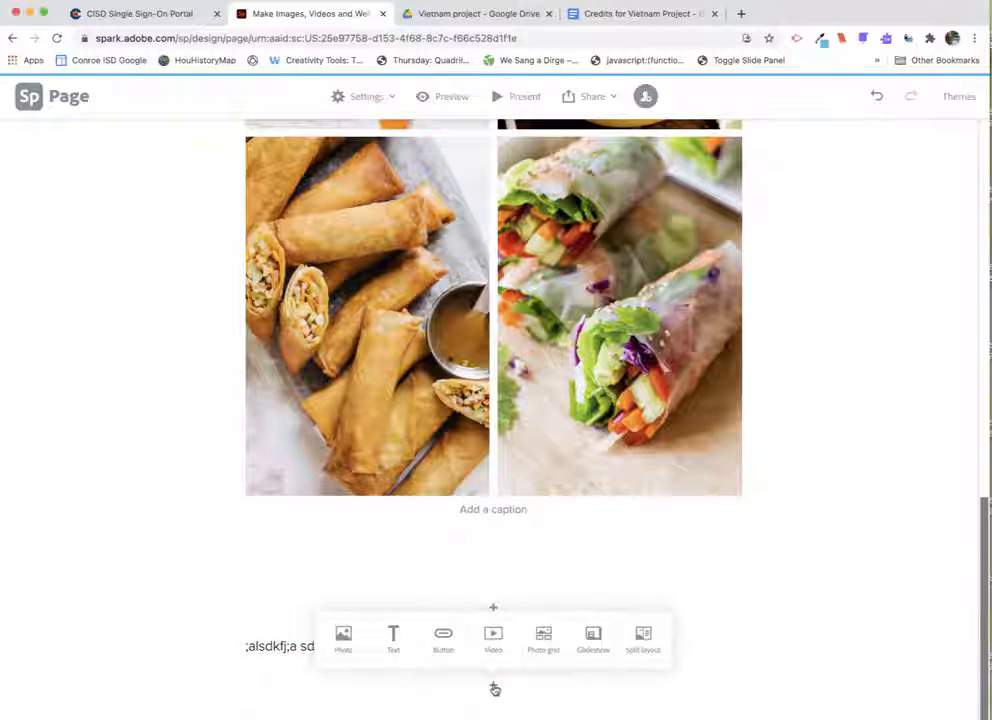
pyautogui.click(594, 638)
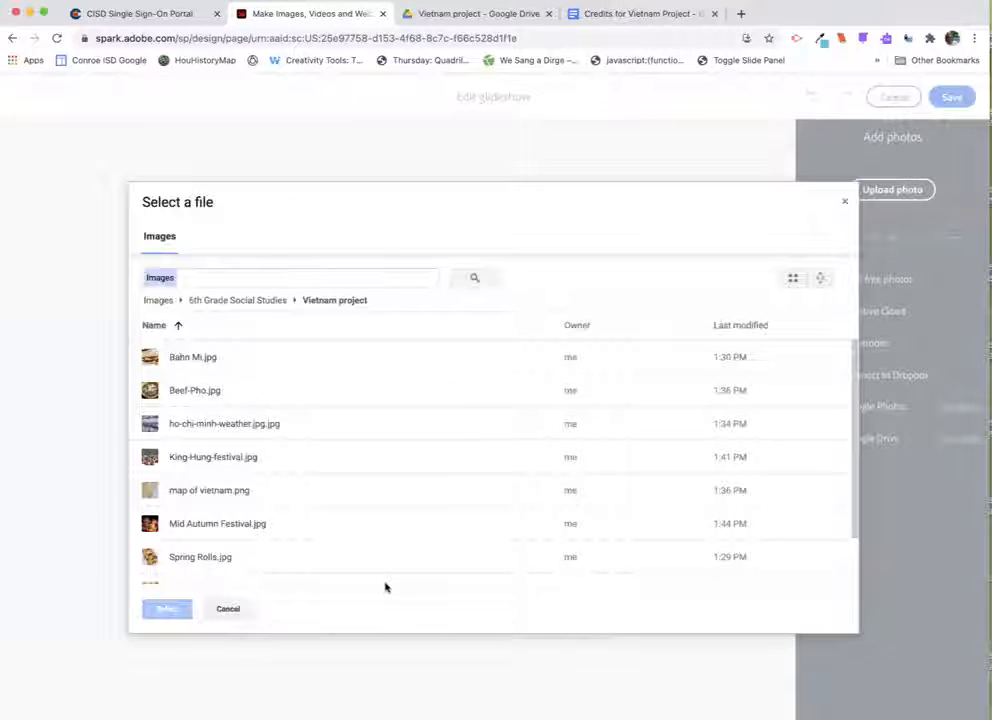
pyautogui.scroll(-2, 290, 485)
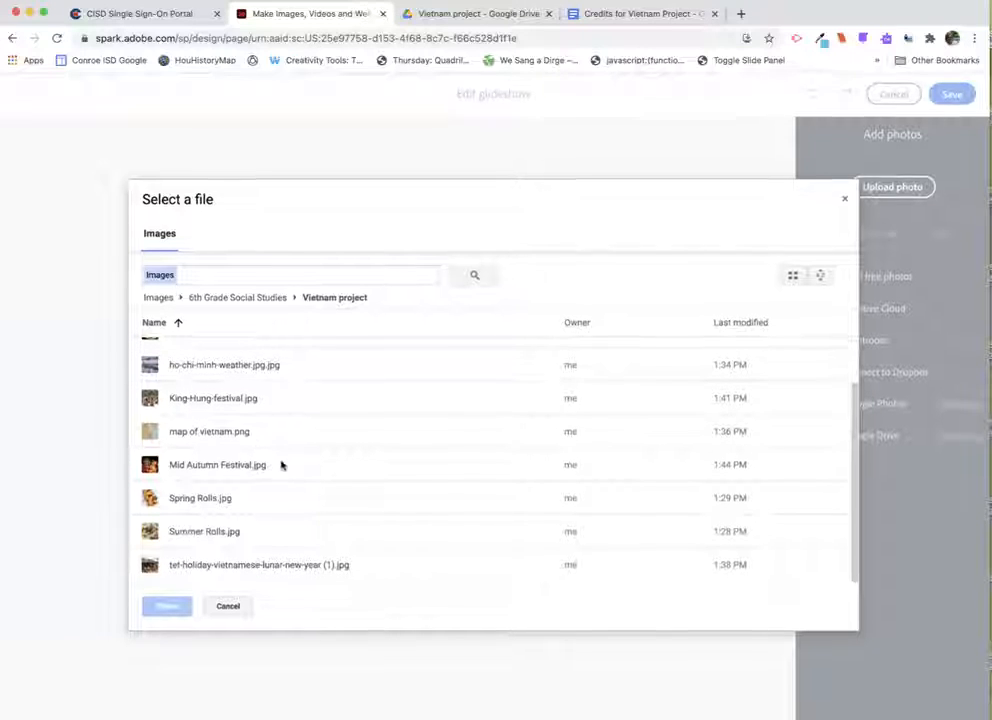
pyautogui.click(229, 568)
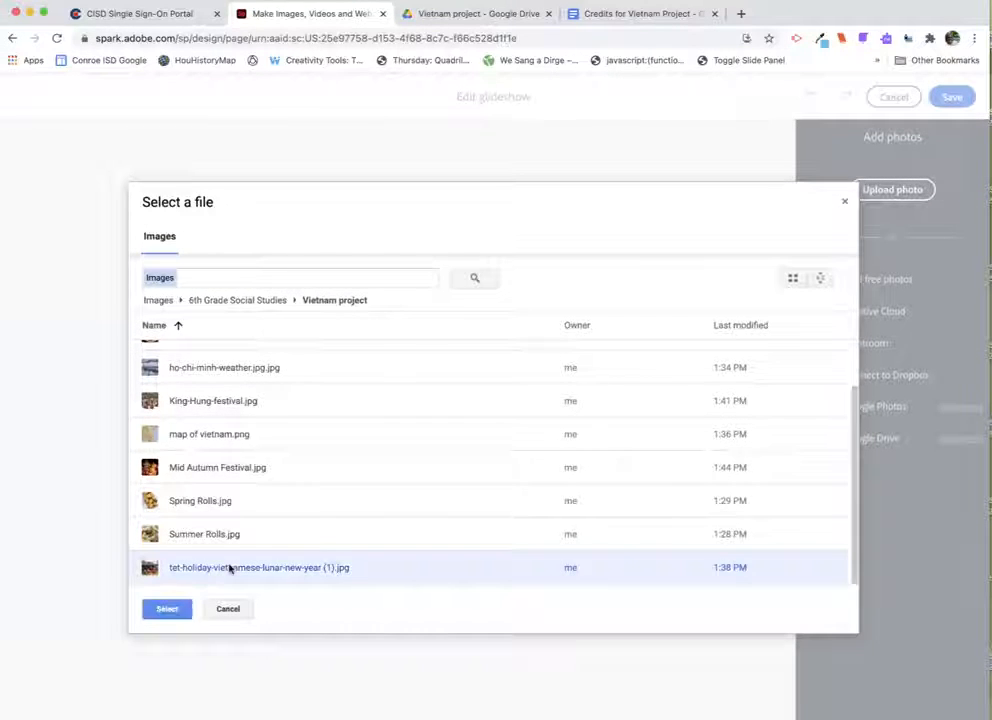
pyautogui.click(169, 612)
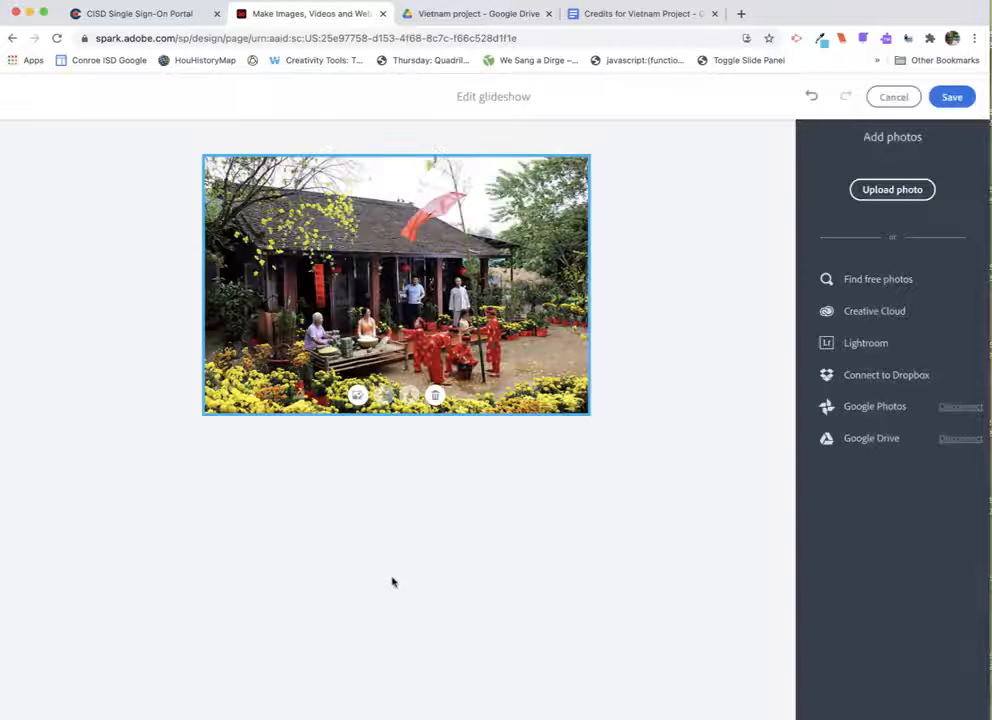
# - Add Mid Autumn Festival.jpg from the Google Drive Vietnam project folder to the glideshow
pyautogui.click(873, 438)
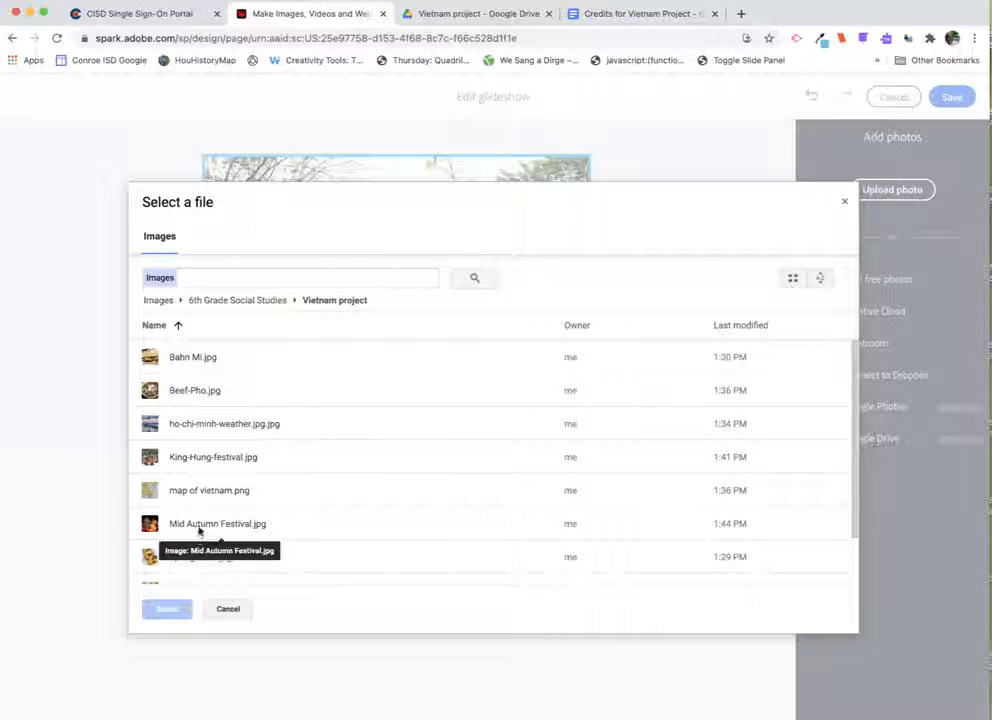
pyautogui.click(198, 525)
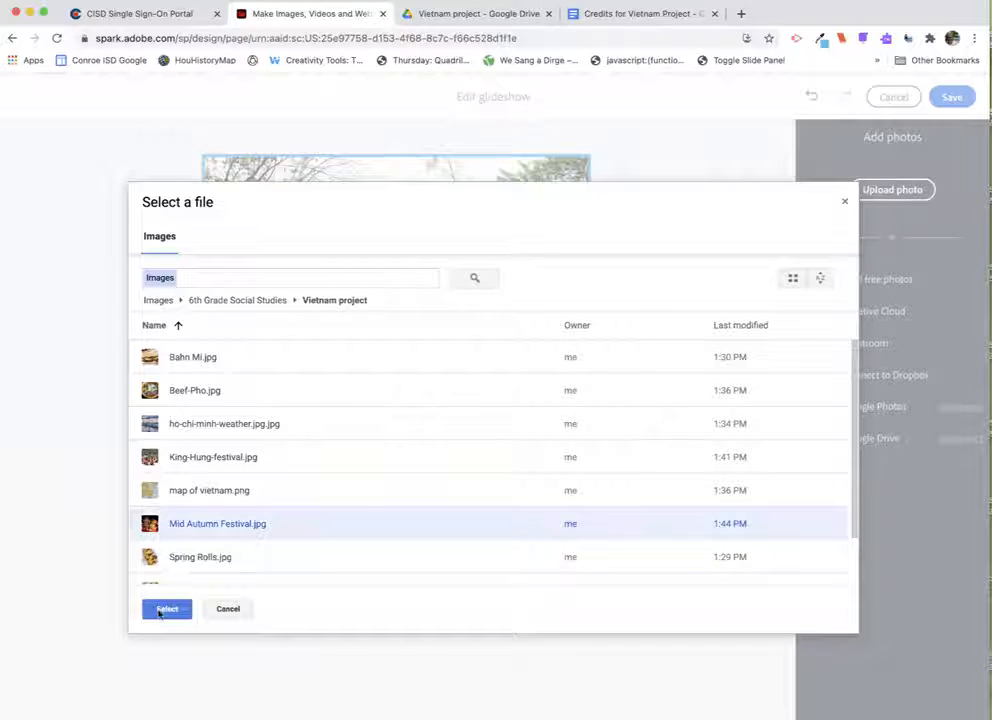
pyautogui.click(160, 609)
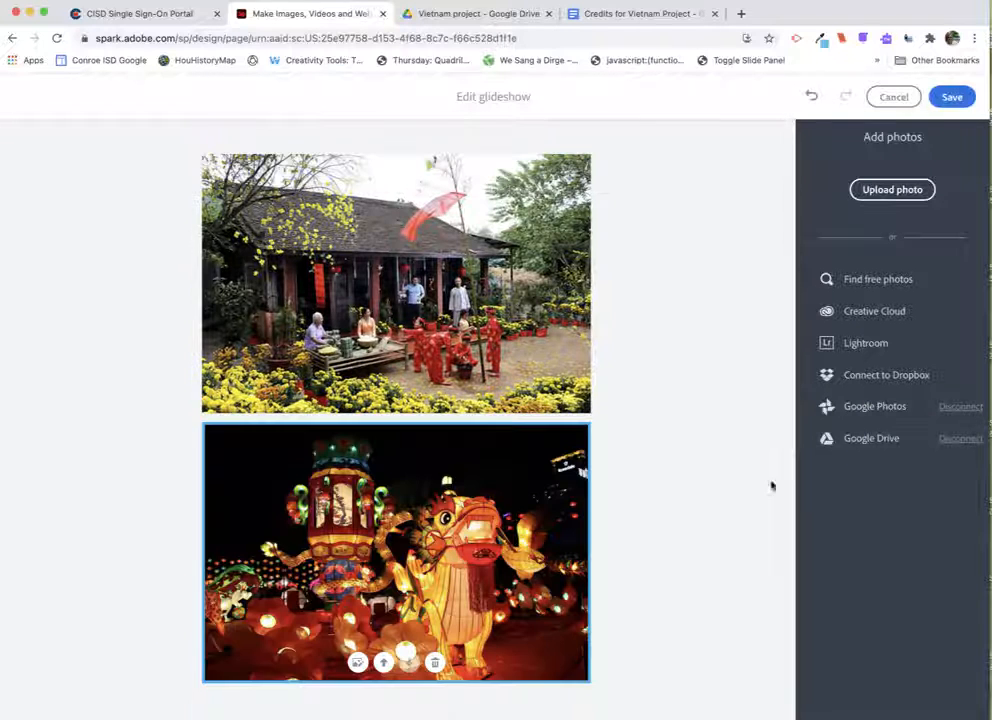
# - Add King-Hung-festival.jpg from Google Drive to the glideshow and save the glideshow
pyautogui.click(869, 439)
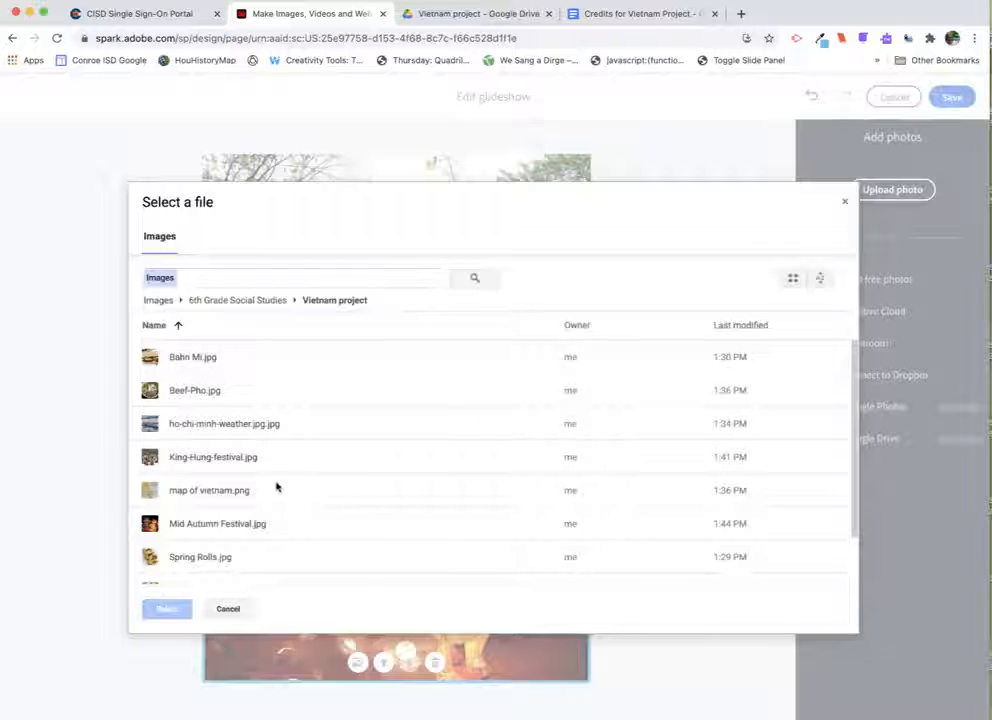
pyautogui.click(196, 459)
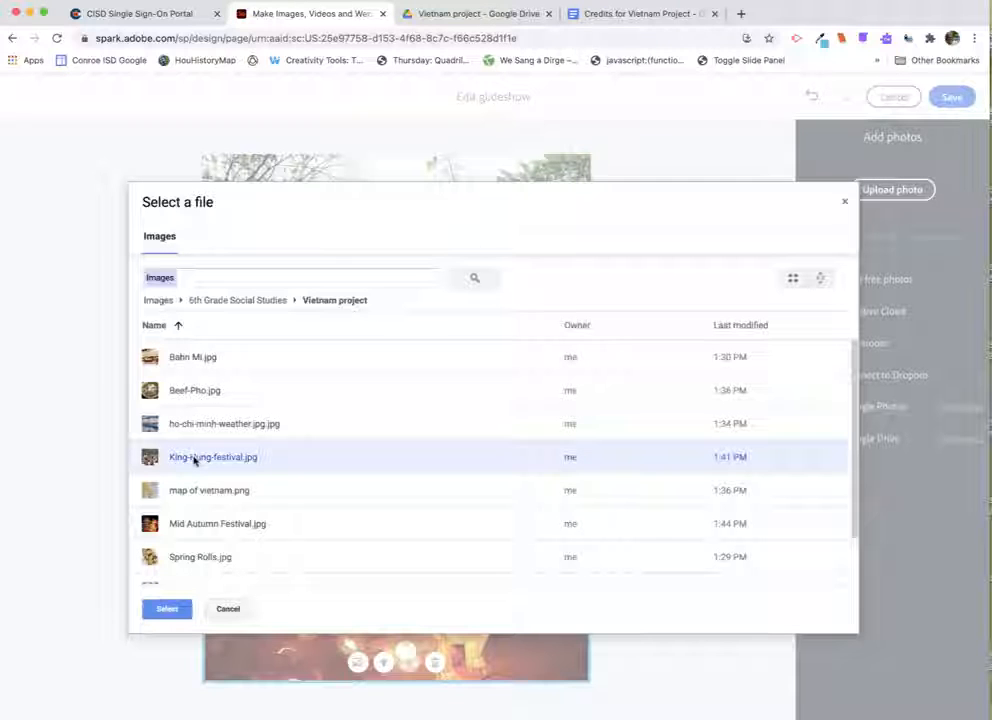
pyautogui.click(166, 607)
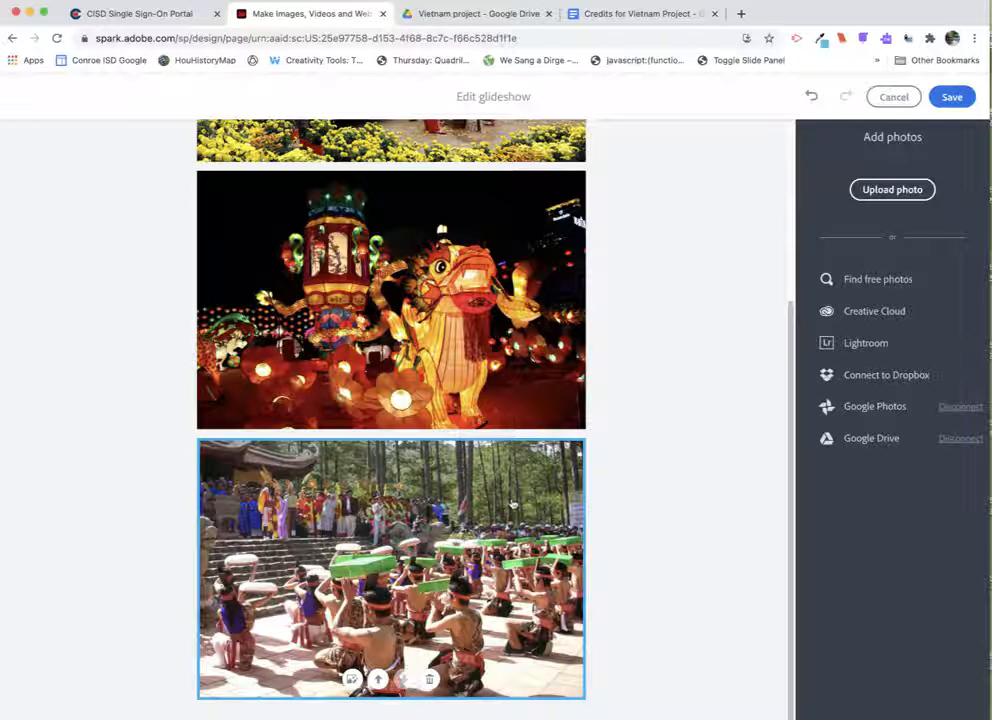
pyautogui.scroll(5, 512, 503)
pyautogui.scroll(-5, 512, 503)
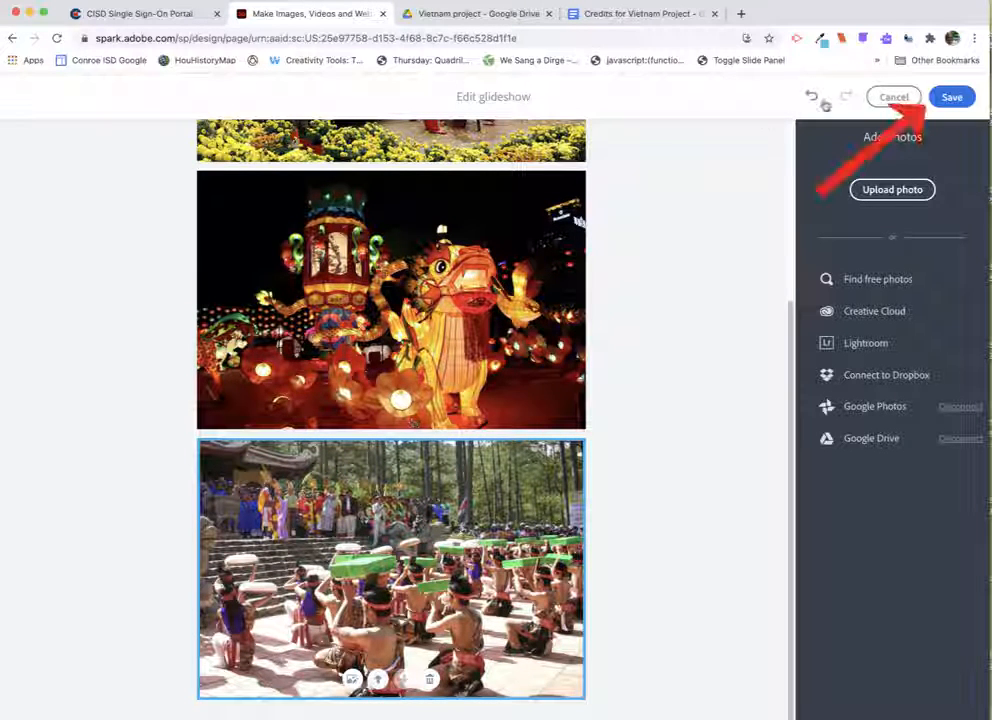
pyautogui.click(951, 98)
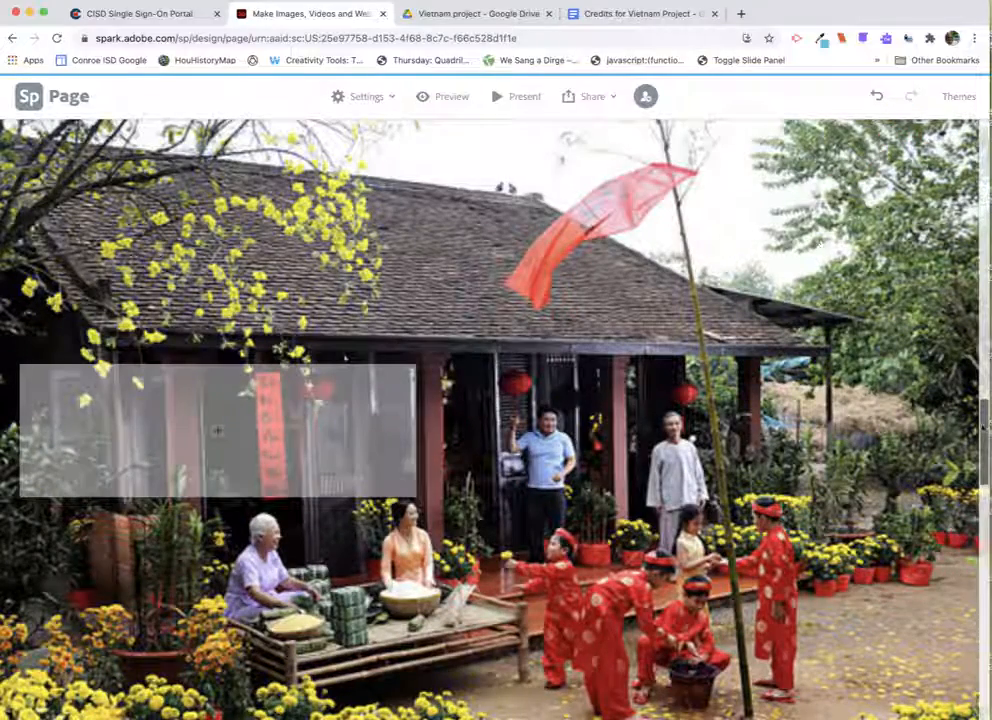
# - Add a text block on the glideshow's first slide and enter dfbzdfhzdfhdfgsdfg
pyautogui.moveTo(983, 425); pyautogui.dragTo(983, 322)
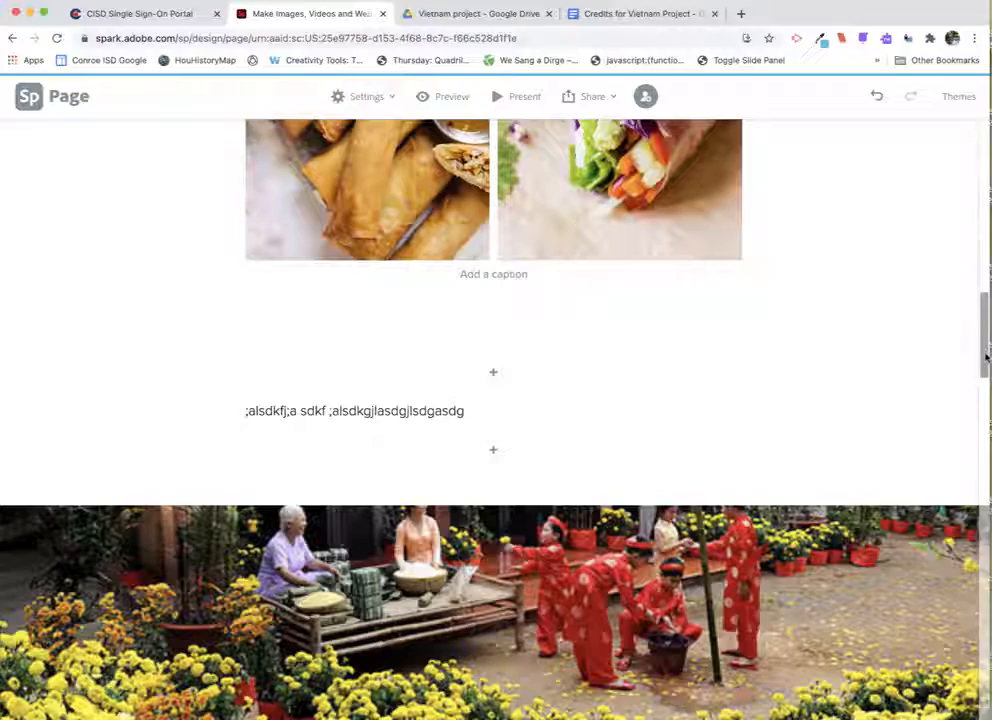
pyautogui.moveTo(984, 362); pyautogui.dragTo(984, 456)
pyautogui.click(220, 465)
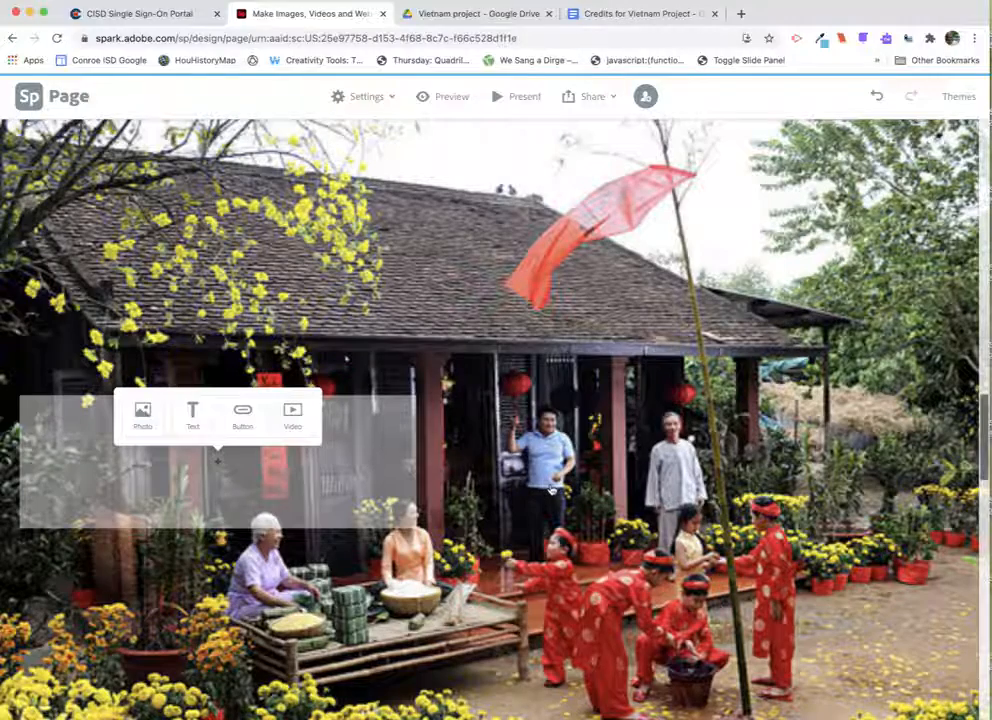
pyautogui.scroll(2, 551, 489)
pyautogui.scroll(-2, 551, 487)
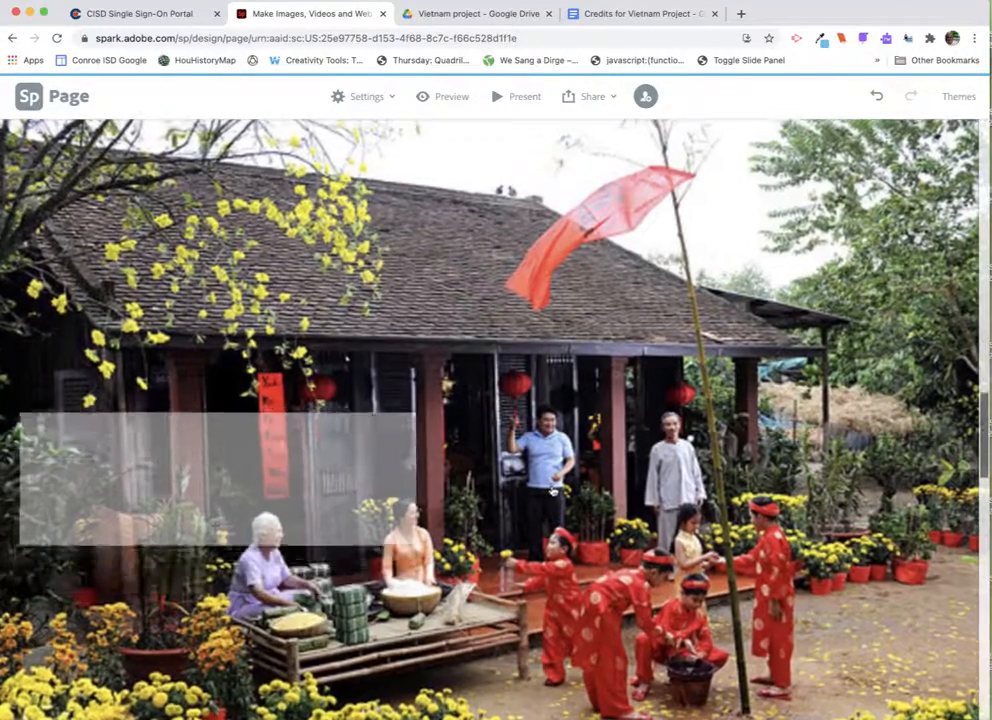
pyautogui.click(218, 466)
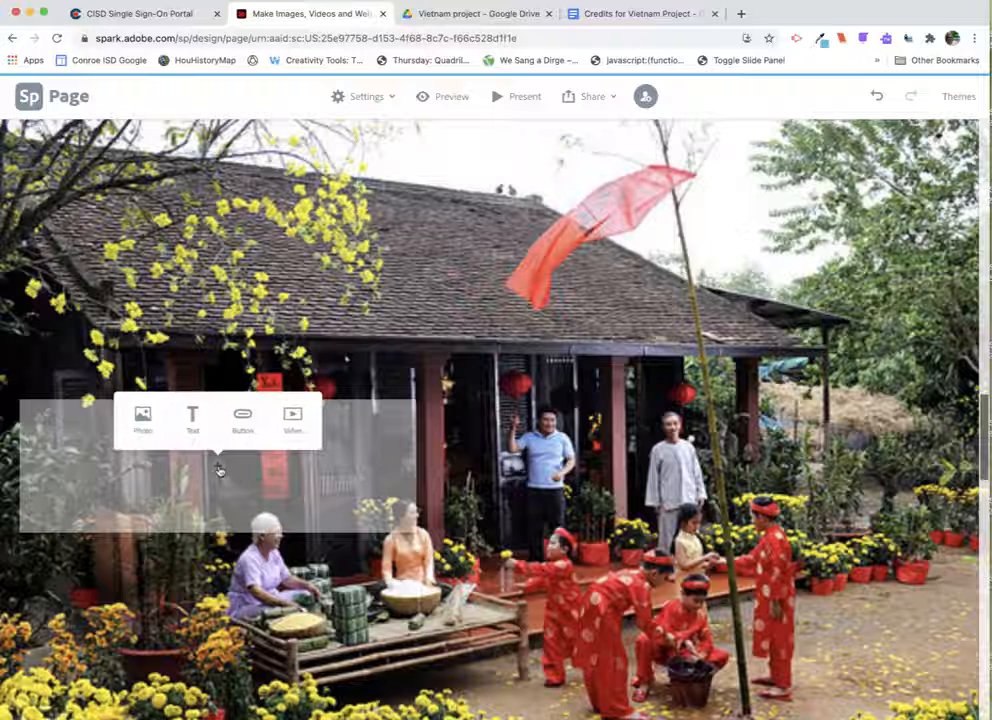
pyautogui.click(192, 422)
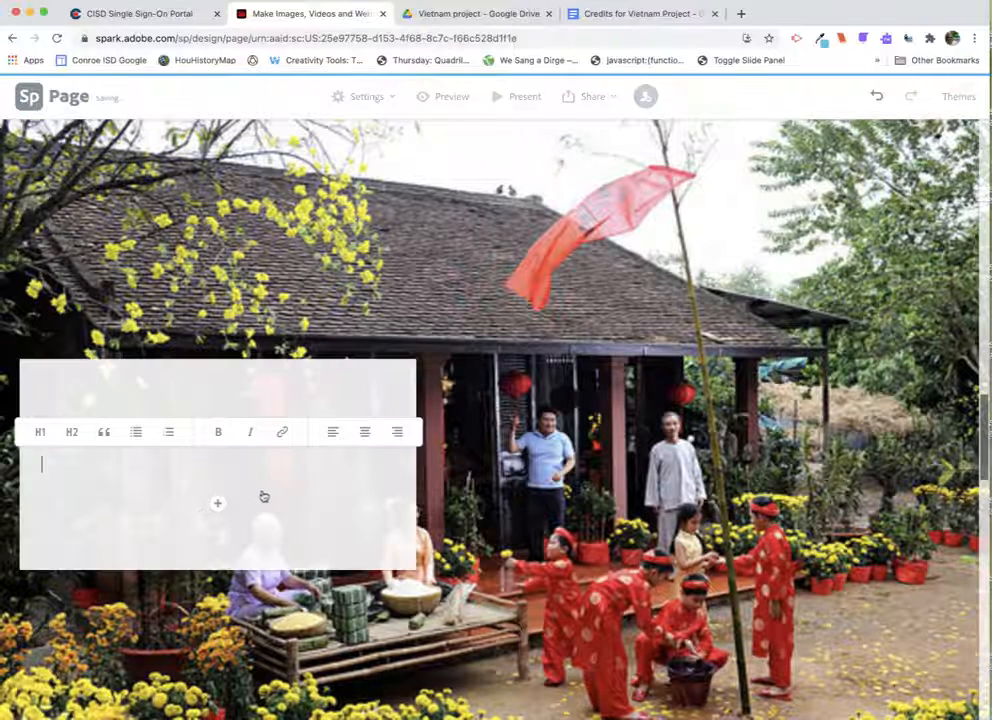
pyautogui.write('dfbzdfhzdfhdfgsdfg')
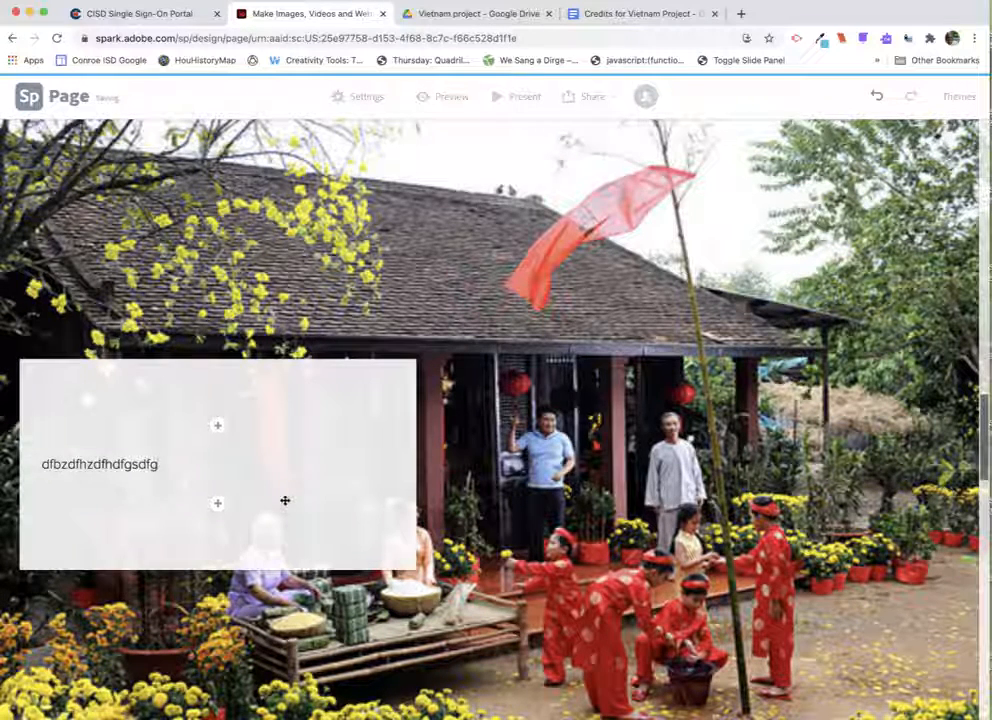
# - Set the first glideshow photo's focal point on the children in red near the lower right
pyautogui.click(590, 510)
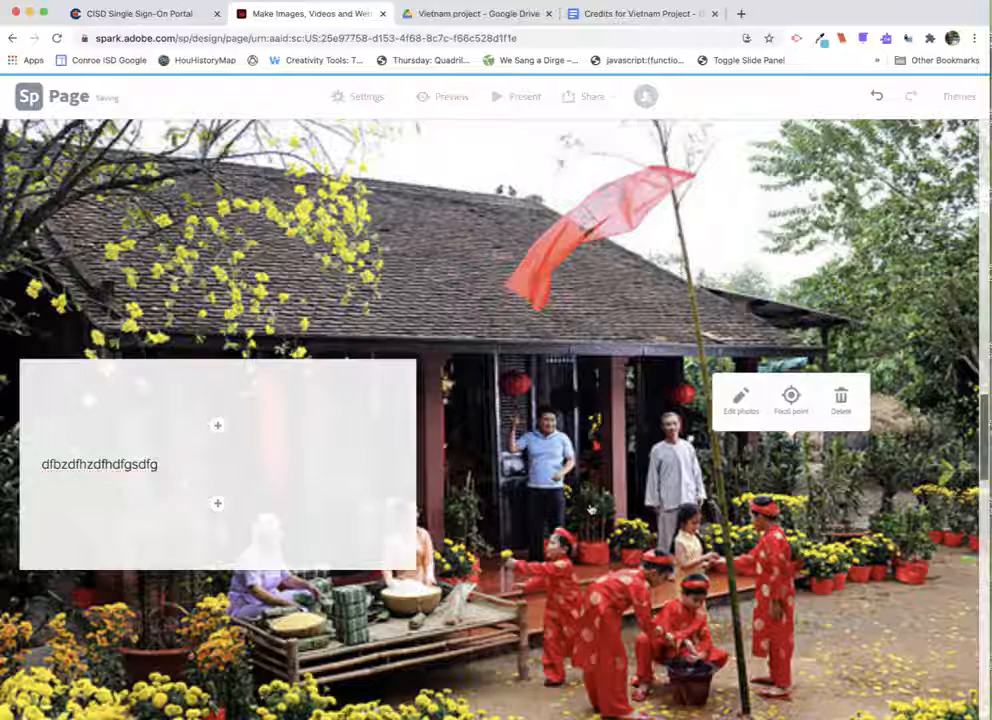
pyautogui.click(790, 400)
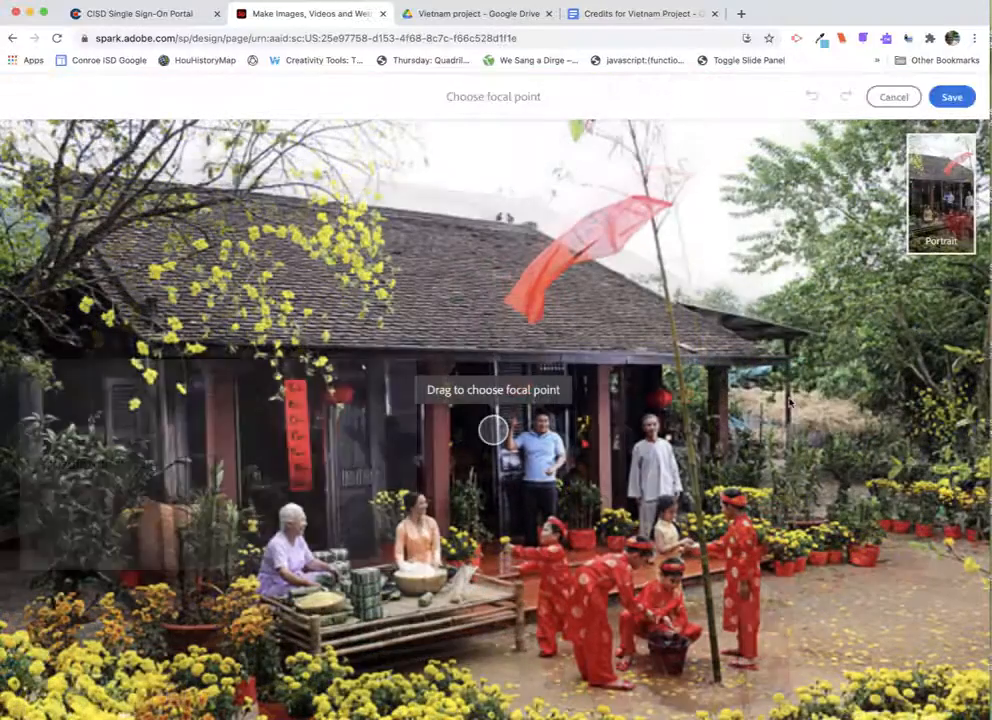
pyautogui.moveTo(493, 430); pyautogui.dragTo(717, 523)
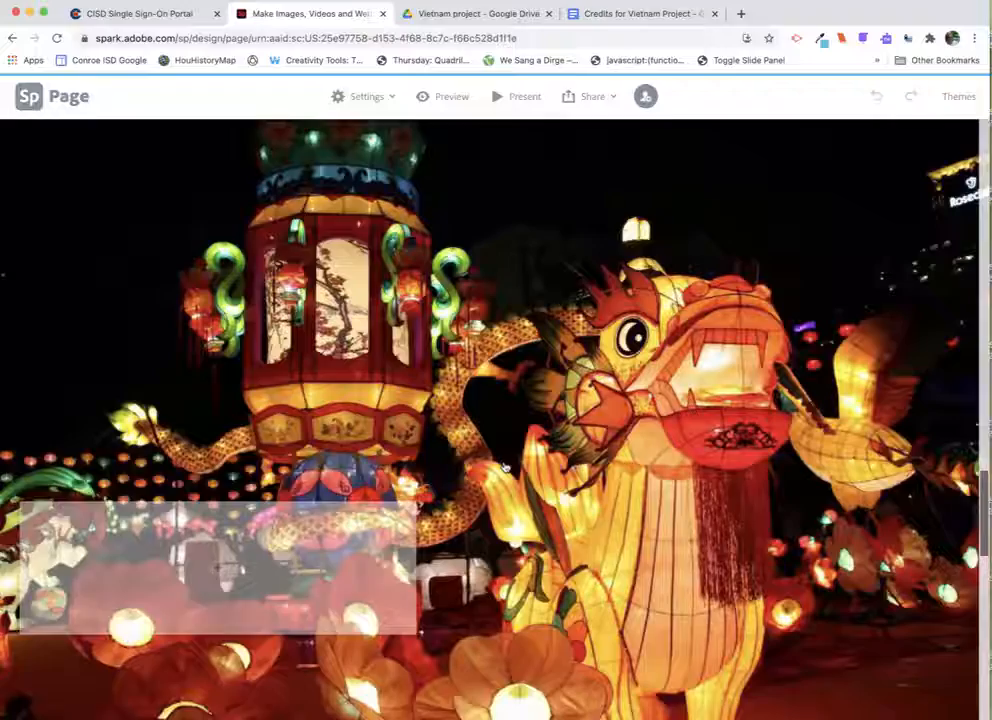
pyautogui.moveTo(210, 584); pyautogui.dragTo(210, 458)
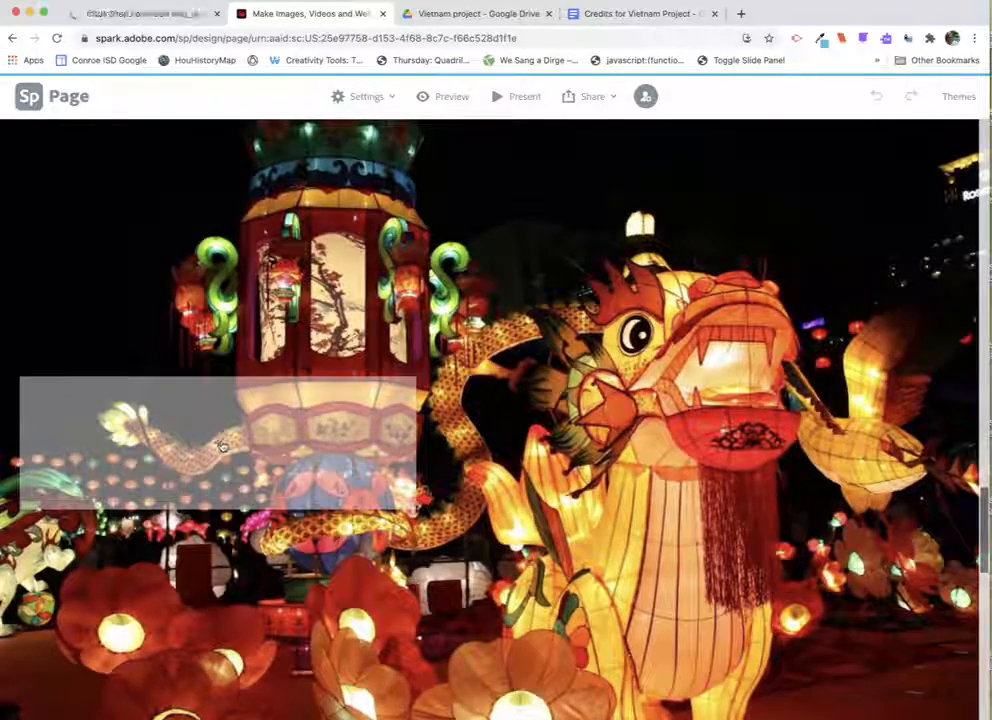
# - Add a button below the glideshow and label it Credits
pyautogui.scroll(-6, 502, 437)
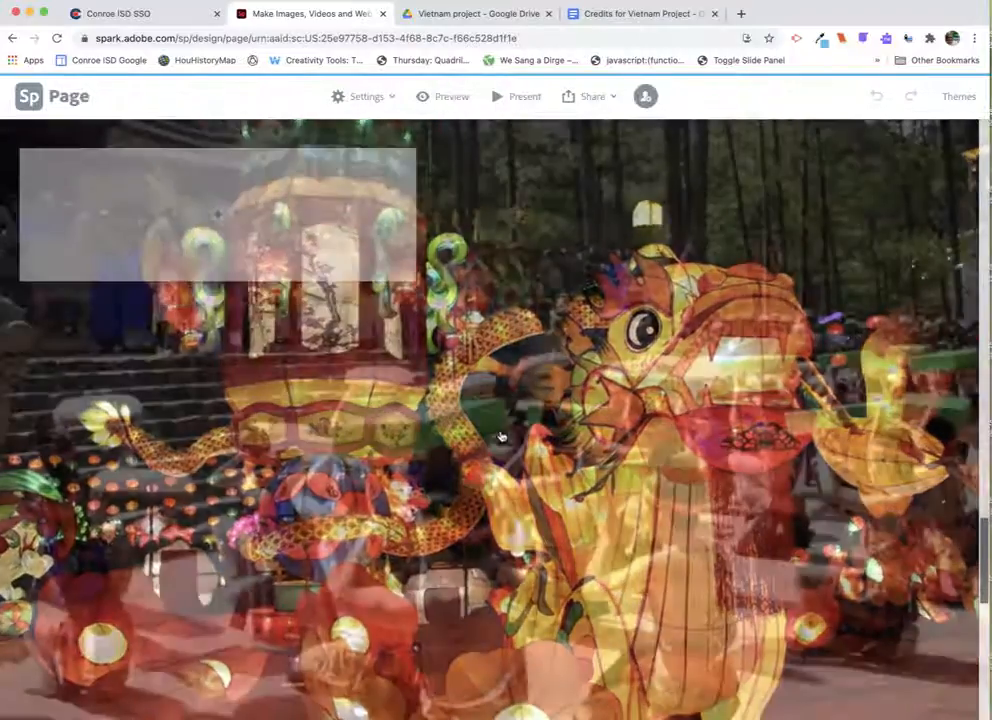
pyautogui.scroll(-5, 502, 437)
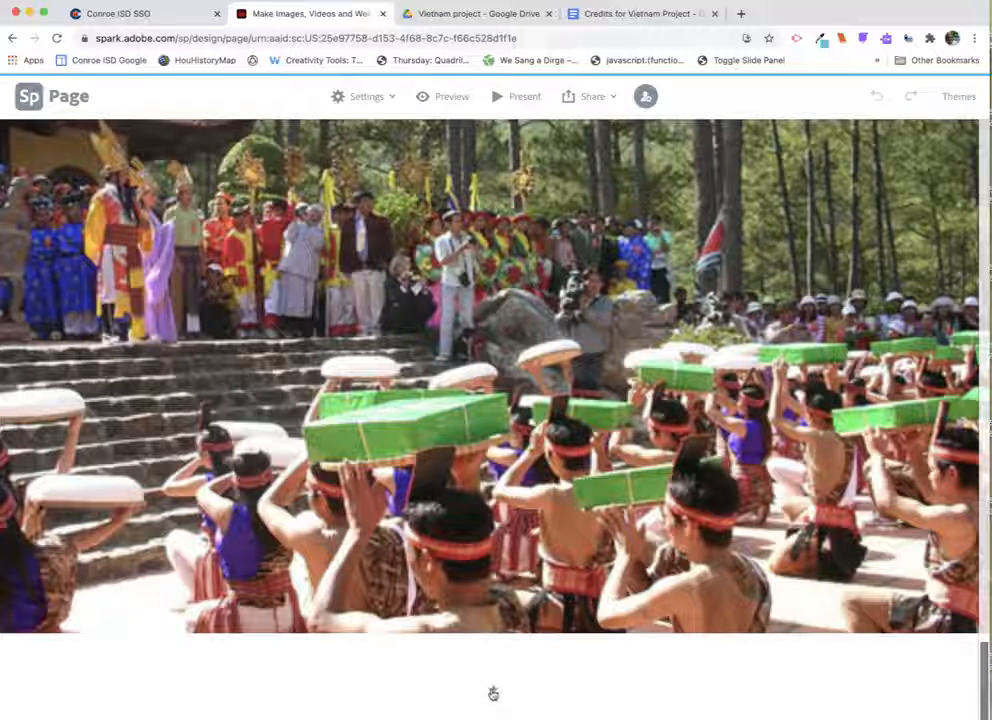
pyautogui.click(493, 693)
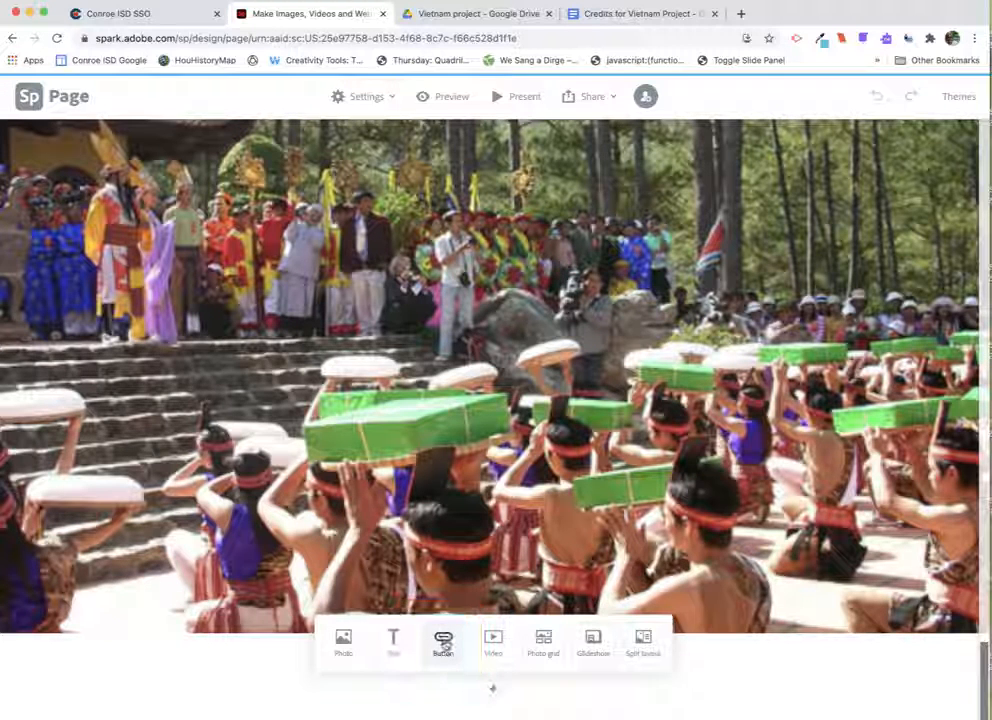
pyautogui.click(438, 648)
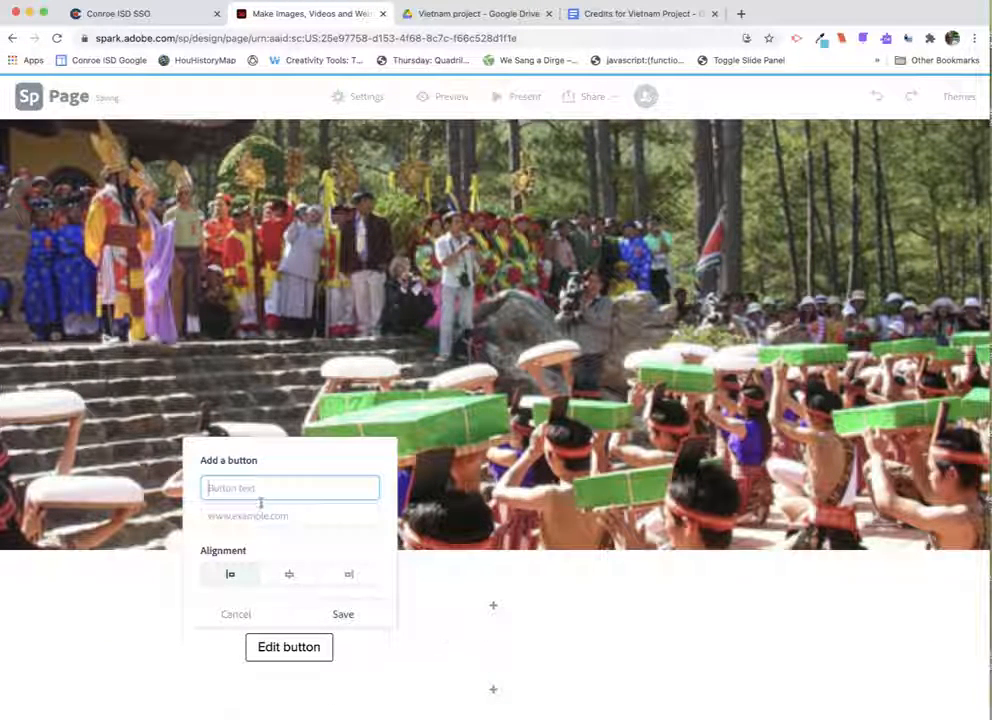
pyautogui.write('Credits')
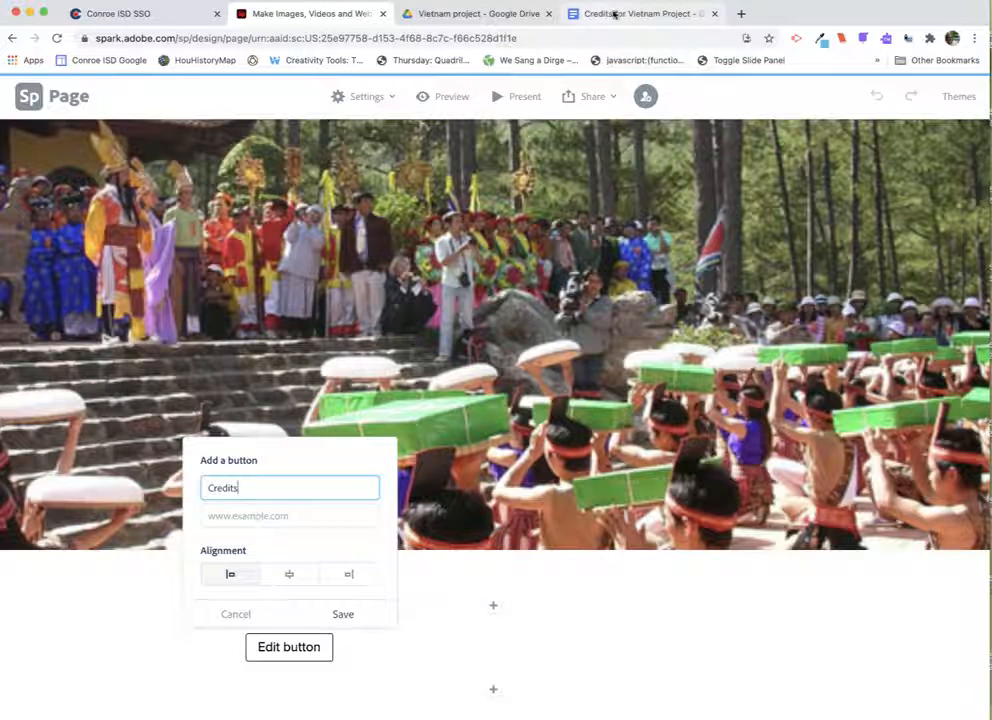
# - Switch to the Credits for Vietnam Project document and set its link sharing to Anyone with the link
pyautogui.click(613, 13)
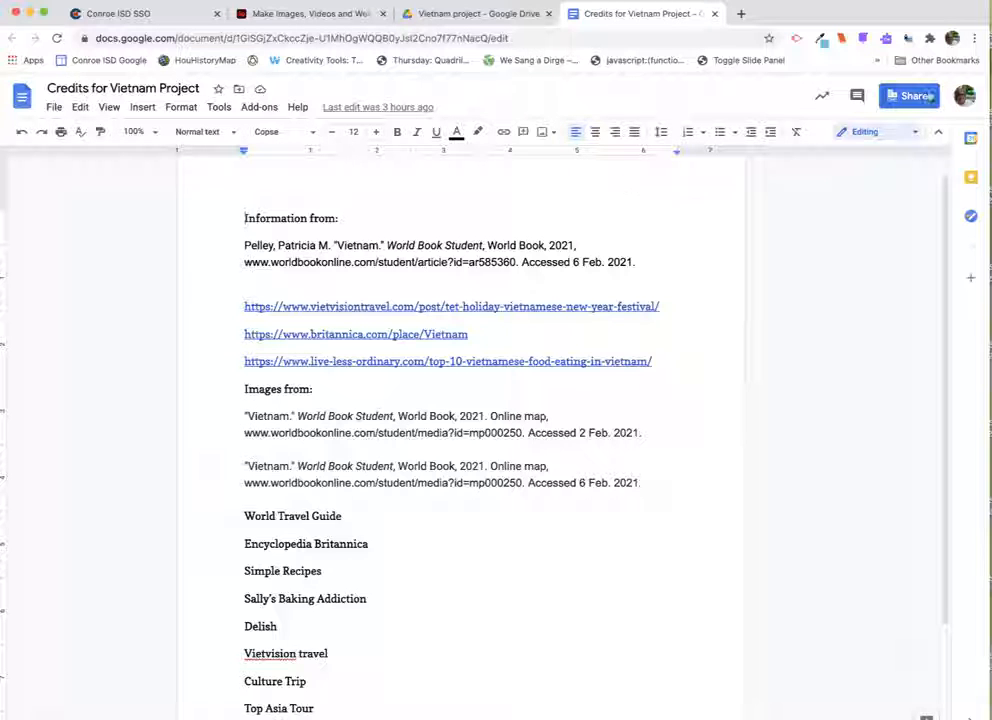
pyautogui.click(909, 96)
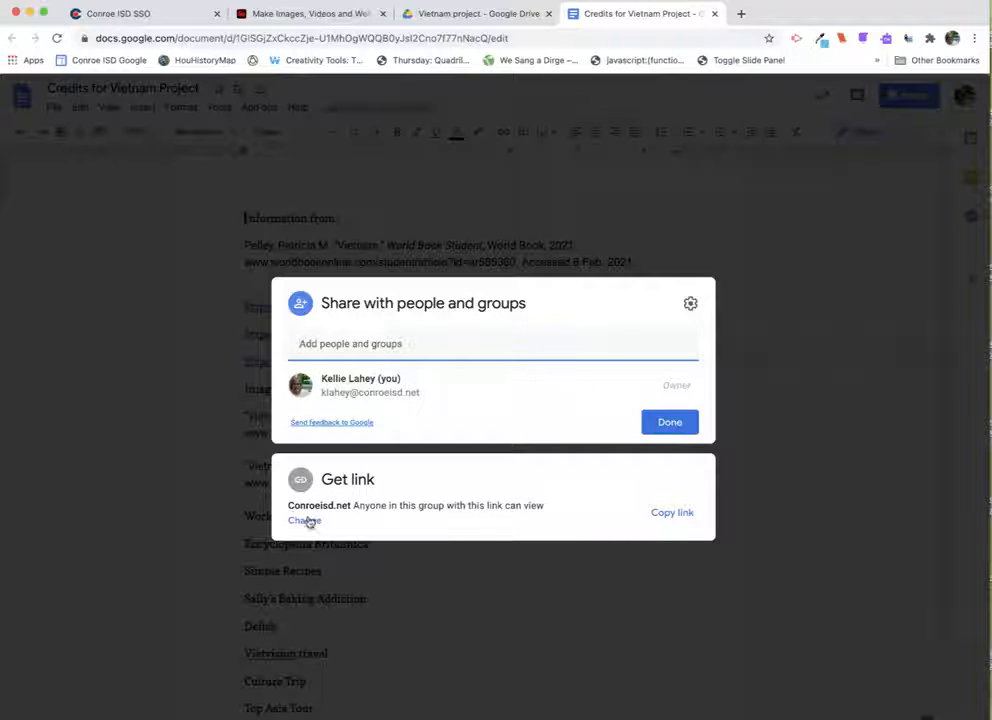
pyautogui.click(306, 520)
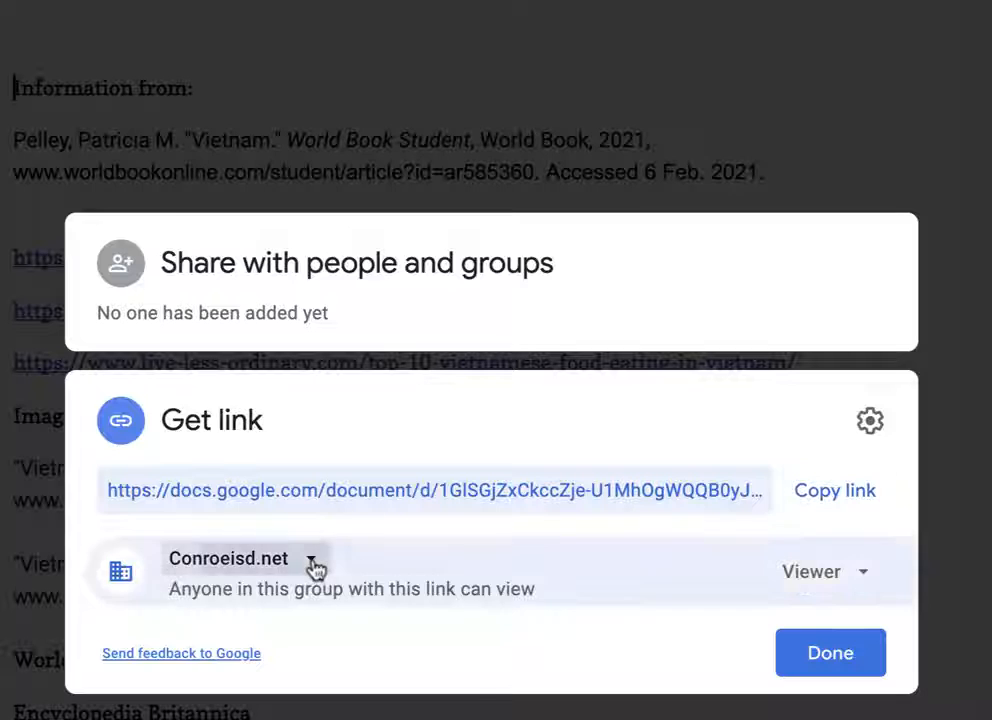
pyautogui.click(312, 566)
pyautogui.click(306, 604)
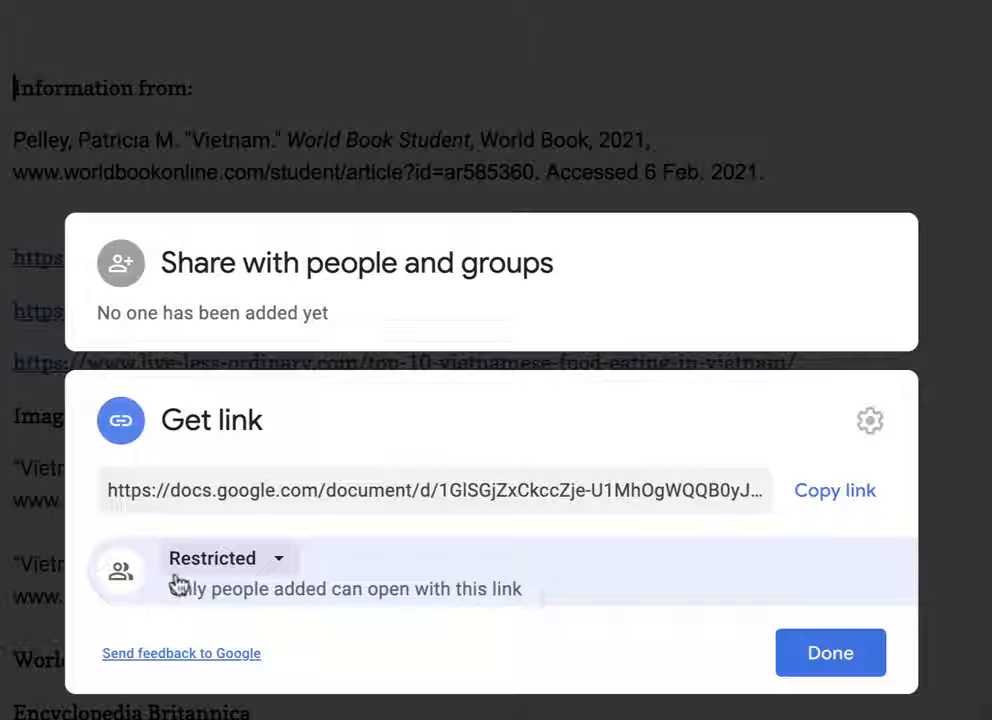
pyautogui.click(288, 566)
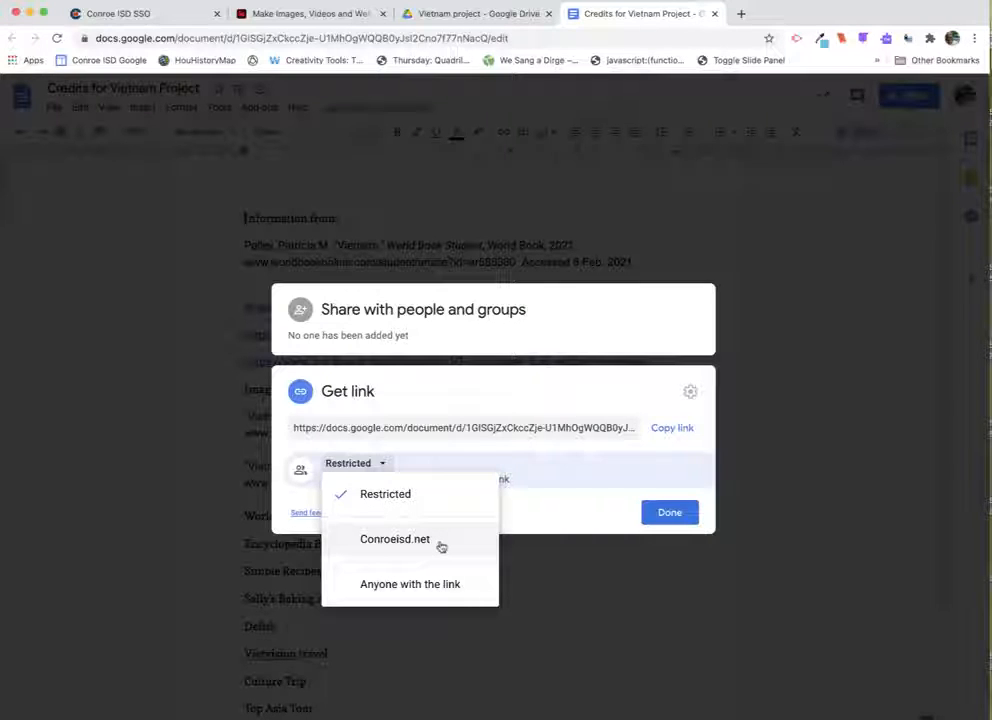
pyautogui.click(428, 588)
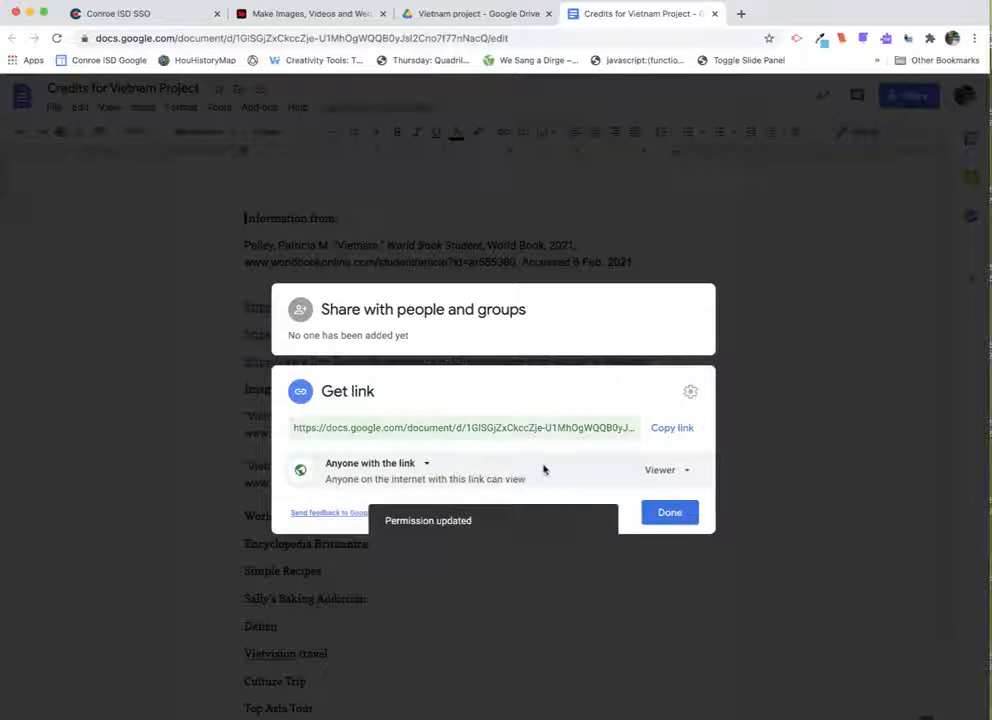
pyautogui.click(670, 513)
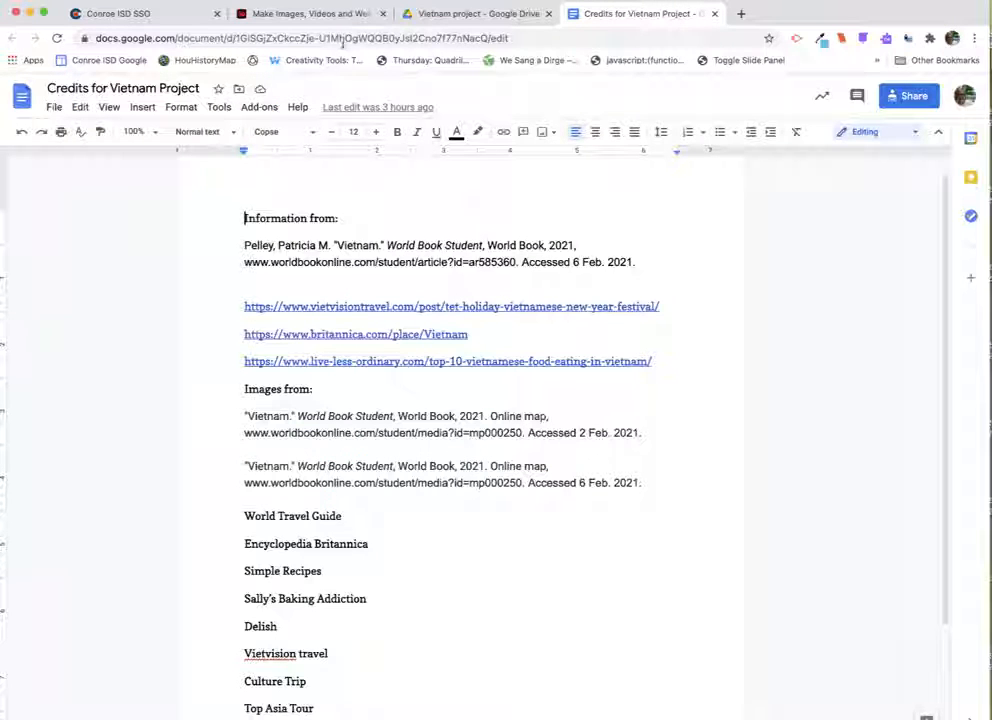
# - Copy the document's web address, paste it as the Credits button's link, and save the button
pyautogui.click(342, 38)
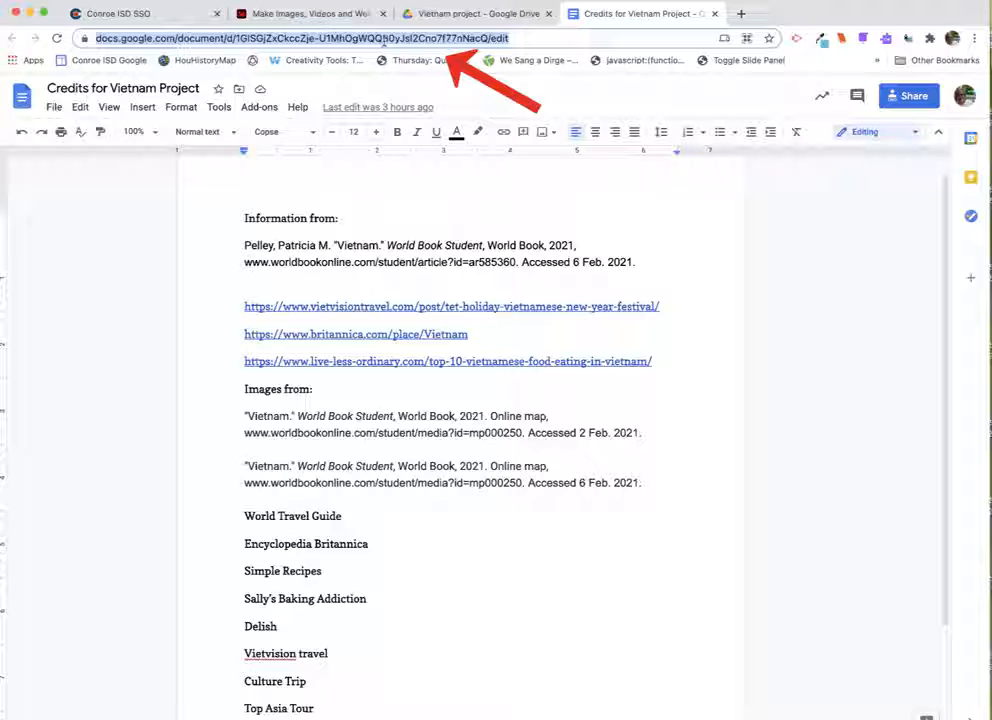
pyautogui.click(280, 13)
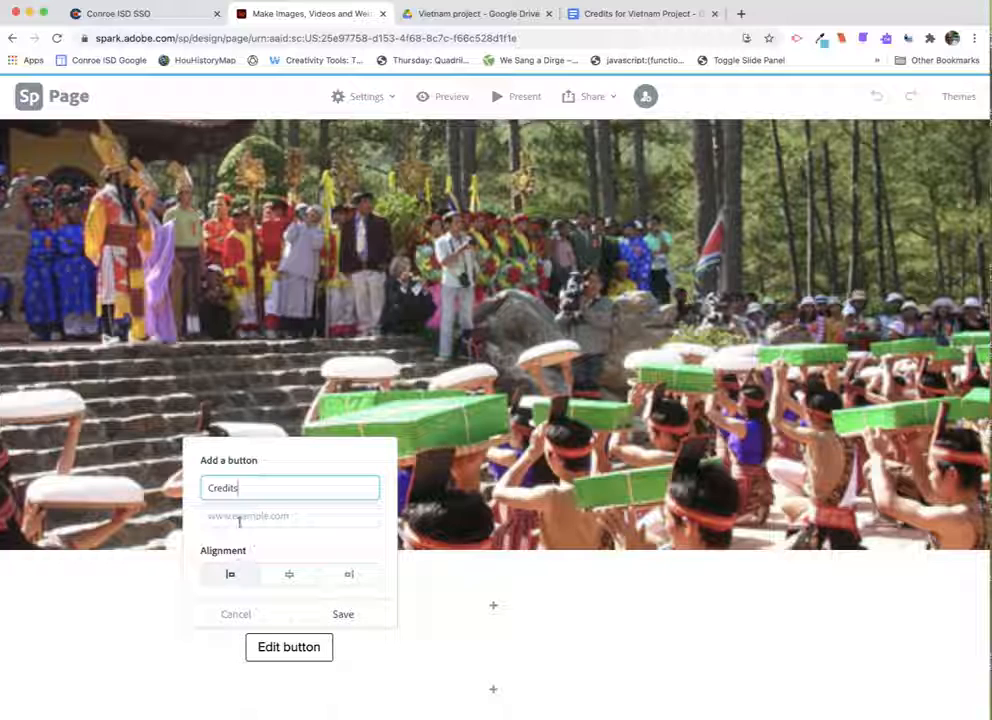
pyautogui.click(227, 516)
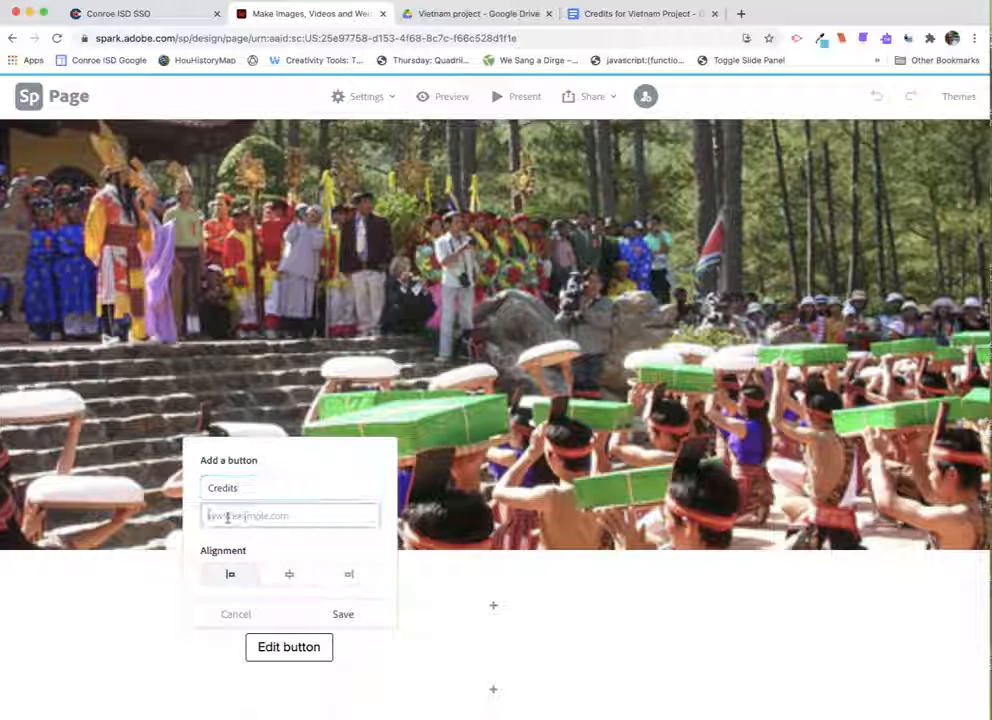
pyautogui.press('super+v')
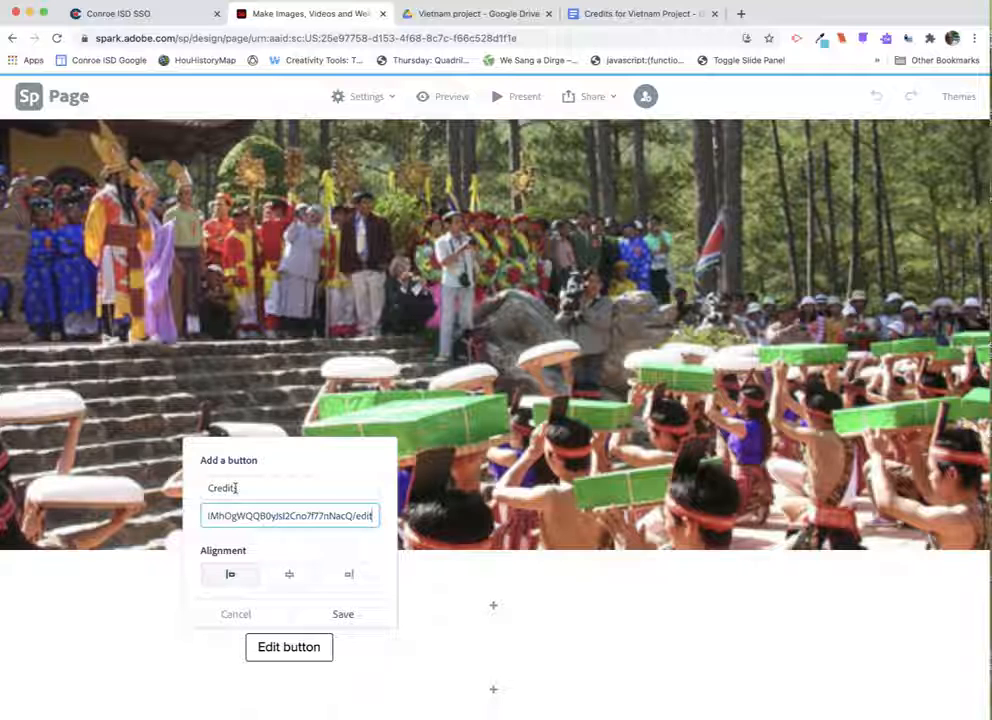
pyautogui.click(347, 616)
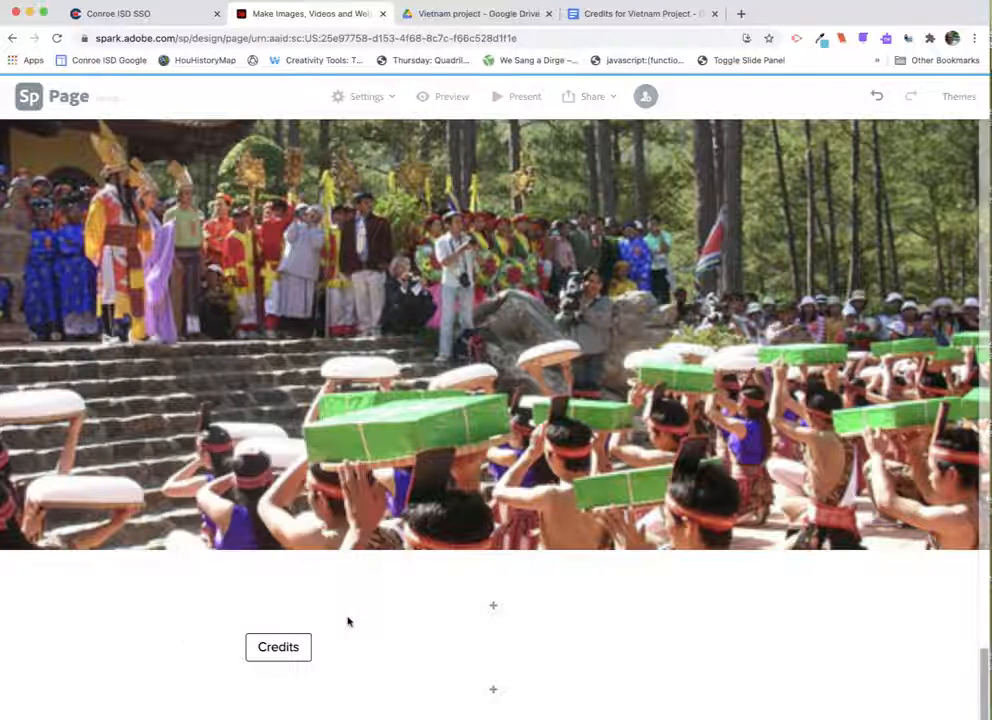
# - Open the page themes and browse through the available Spark themes
pyautogui.click(270, 648)
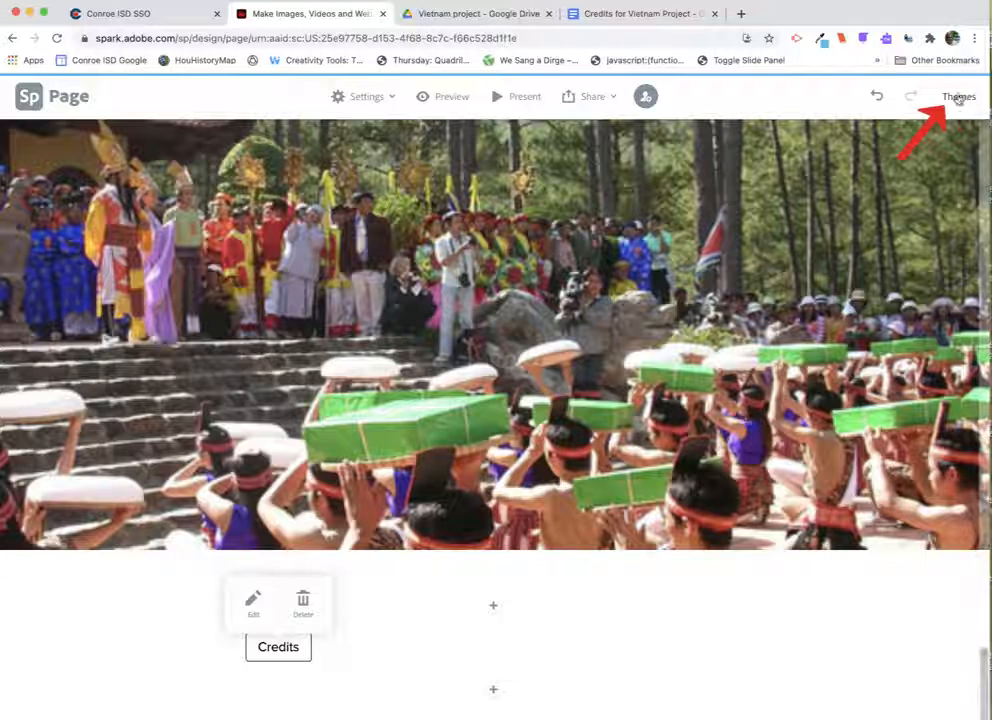
pyautogui.click(958, 97)
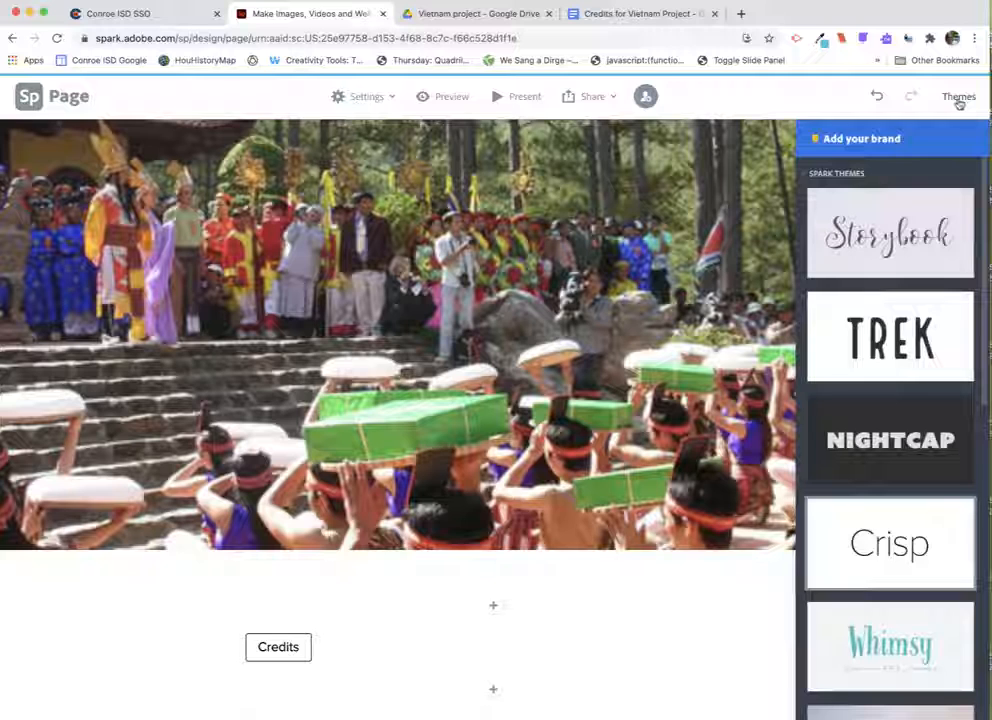
pyautogui.scroll(-4, 897, 285)
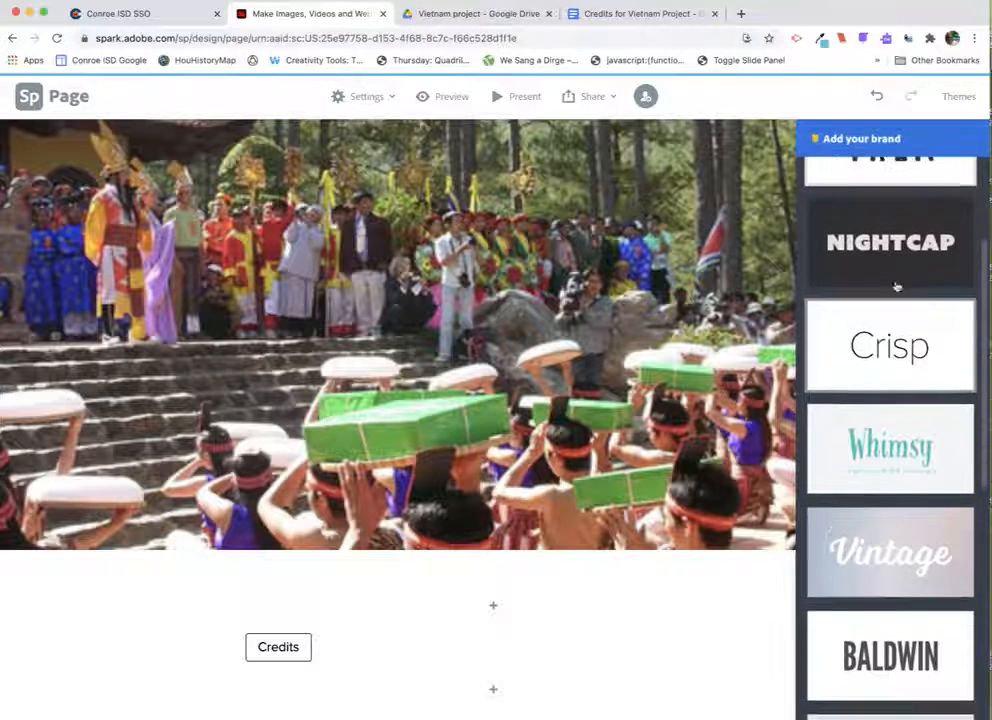
pyautogui.scroll(-6, 897, 287)
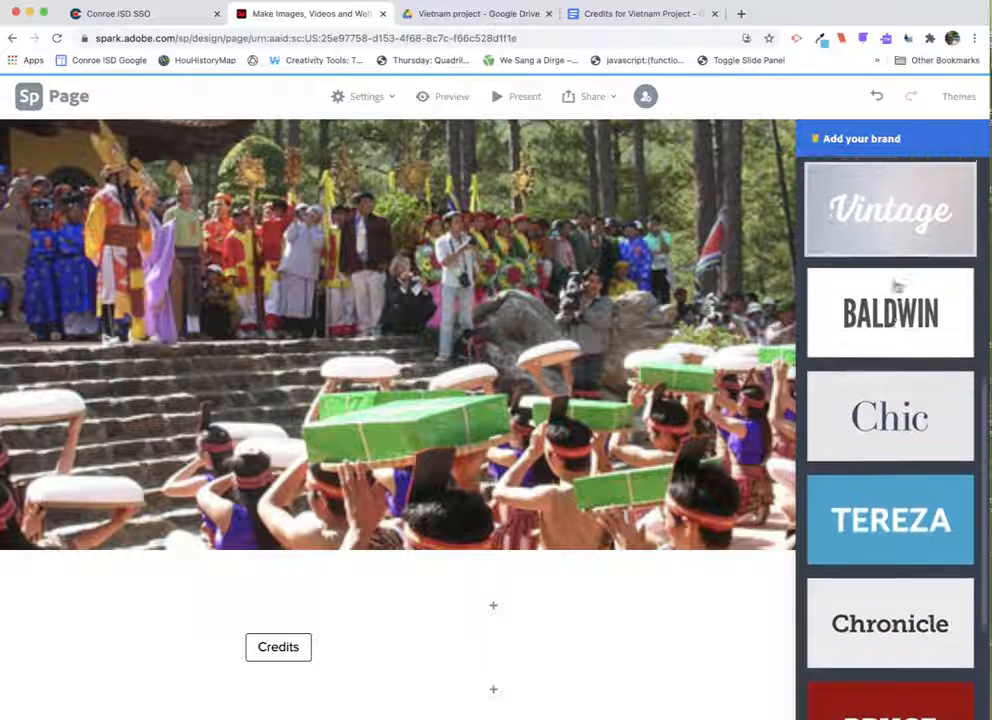
pyautogui.scroll(-3, 897, 285)
pyautogui.scroll(2, 897, 286)
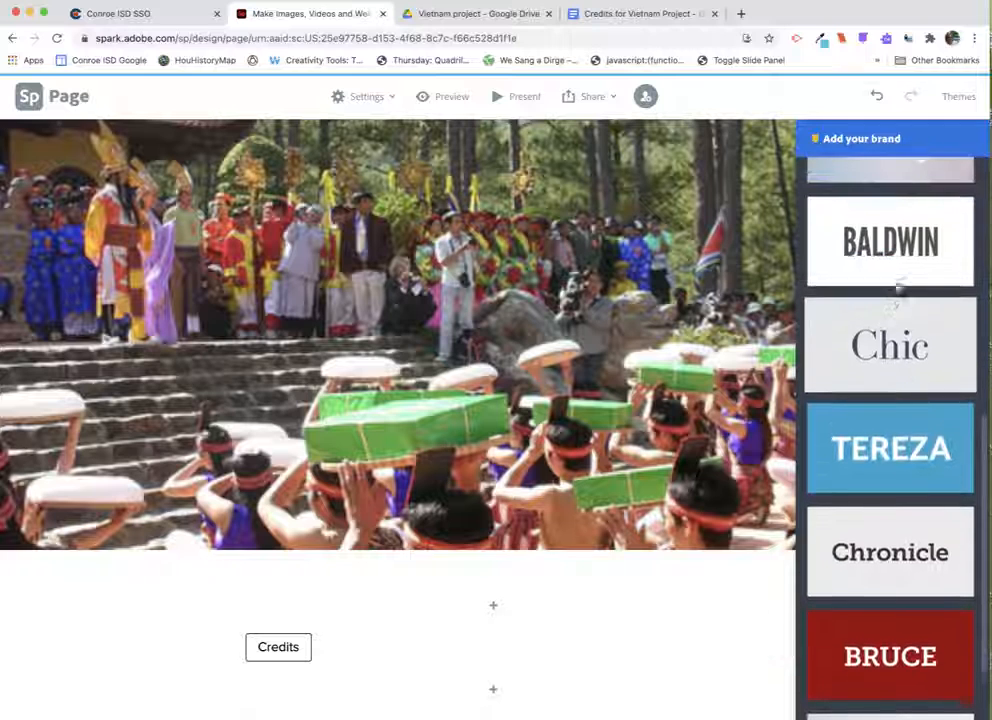
pyautogui.scroll(10, 897, 287)
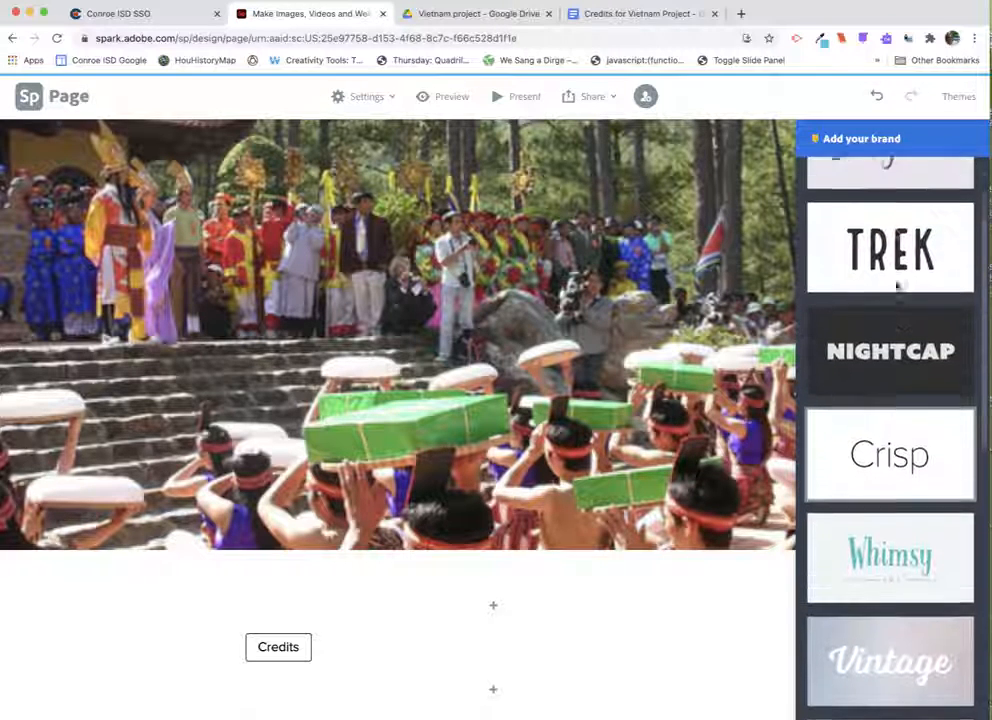
pyautogui.scroll(2, 897, 287)
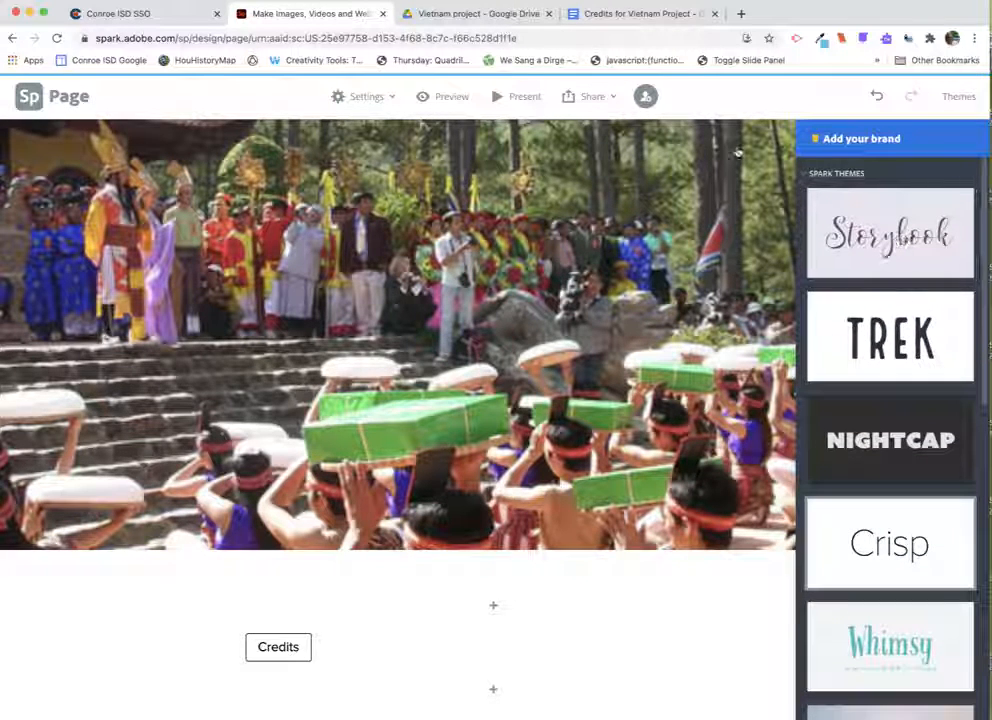